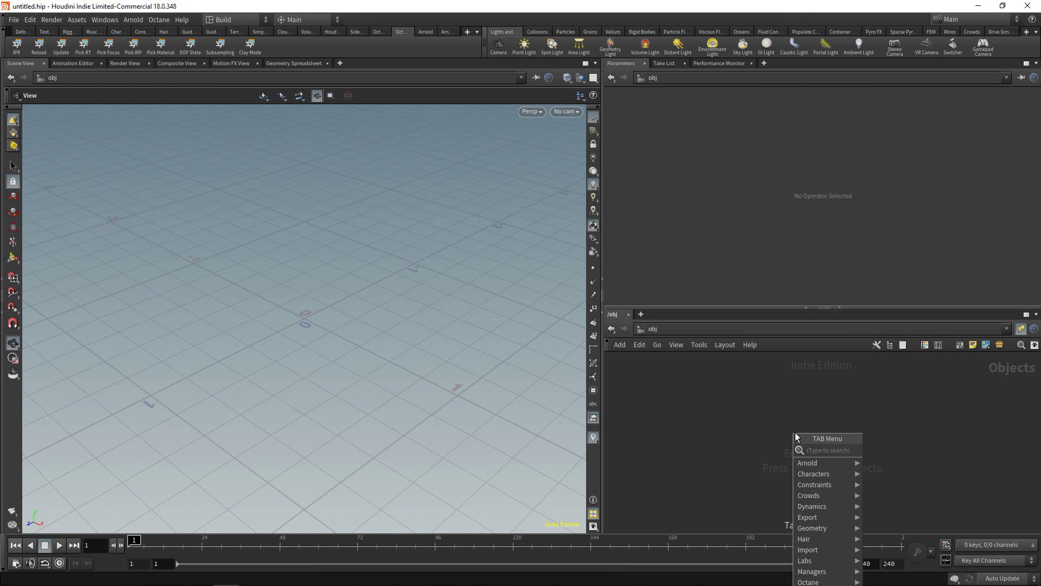
Step: Create a Geometry object, geo1, and go inside it
{"action": "type", "text": "geo"}
{"action": "key", "text": "Return"}
{"action": "left_click", "coordinate": [795, 431]}
{"action": "double_click", "coordinate": [795, 432]}
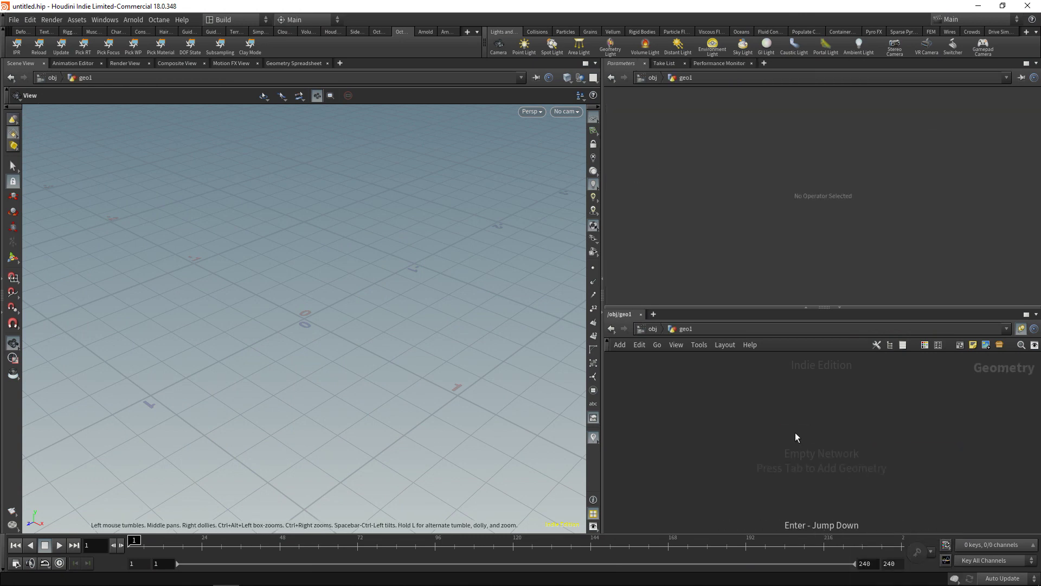
Step: Add sphere1 with Primitive Type Polygon and make the network pane taller
{"action": "key", "text": "Tab"}
{"action": "type", "text": "sph"}
{"action": "key", "text": "Return"}
{"action": "left_click", "coordinate": [795, 432]}
{"action": "left_click", "coordinate": [696, 110]}
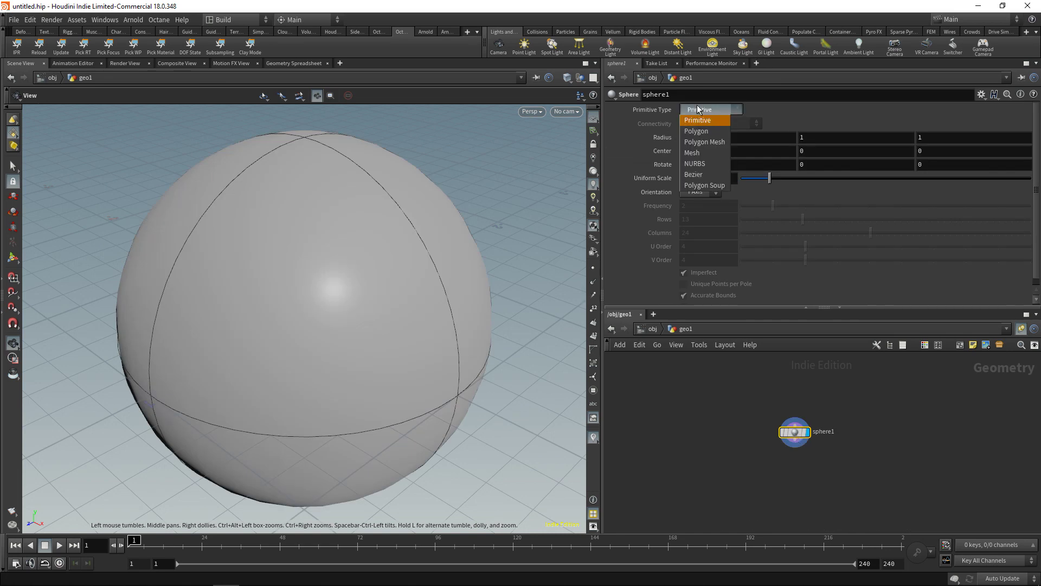
{"action": "left_click", "coordinate": [696, 130]}
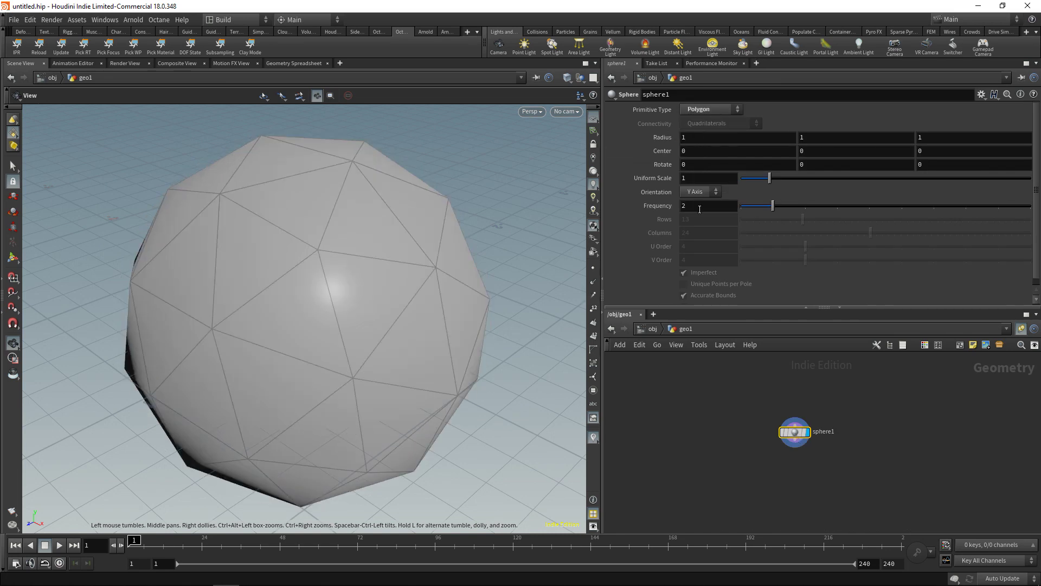
{"action": "scroll", "coordinate": [426, 307], "scroll_direction": "down", "scroll_amount": 5}
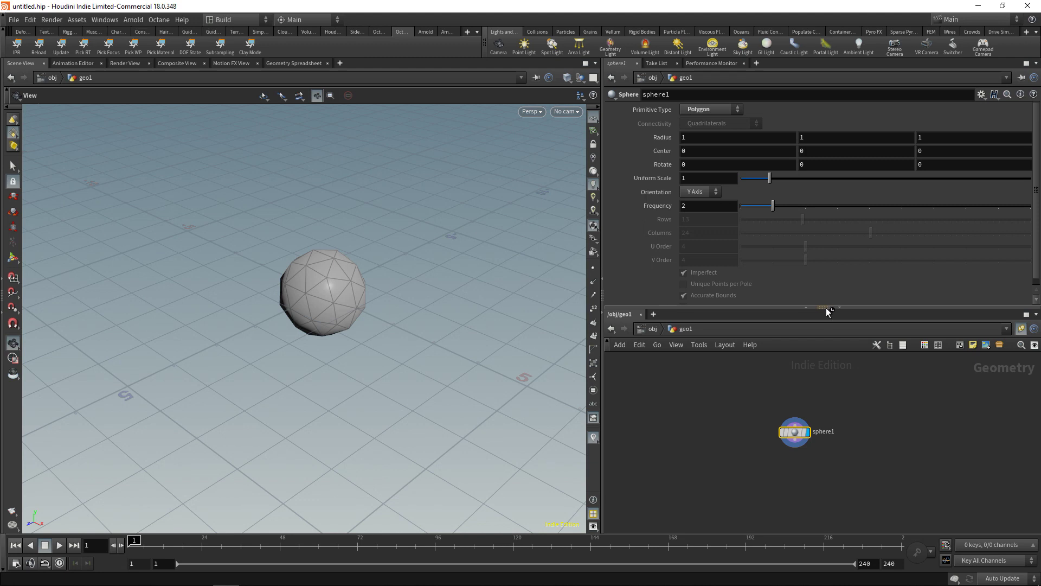
{"action": "left_click_drag", "start_coordinate": [826, 308], "coordinate": [825, 292]}
Step: Add a Scatter node with a point count of 24 and tidy the network layout
{"action": "key", "text": "Tab"}
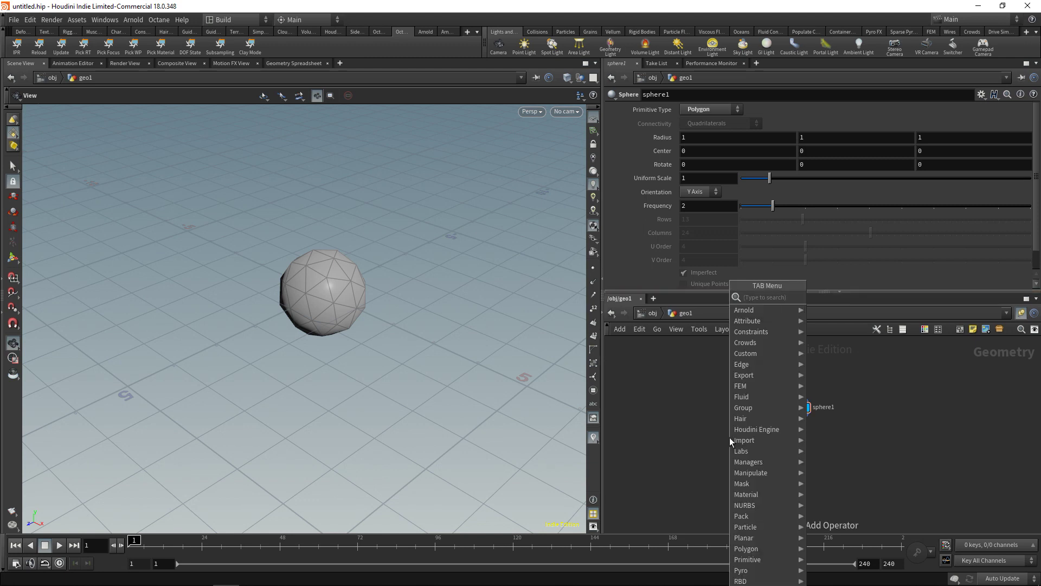
{"action": "type", "text": "scatter"}
{"action": "key", "text": "Return"}
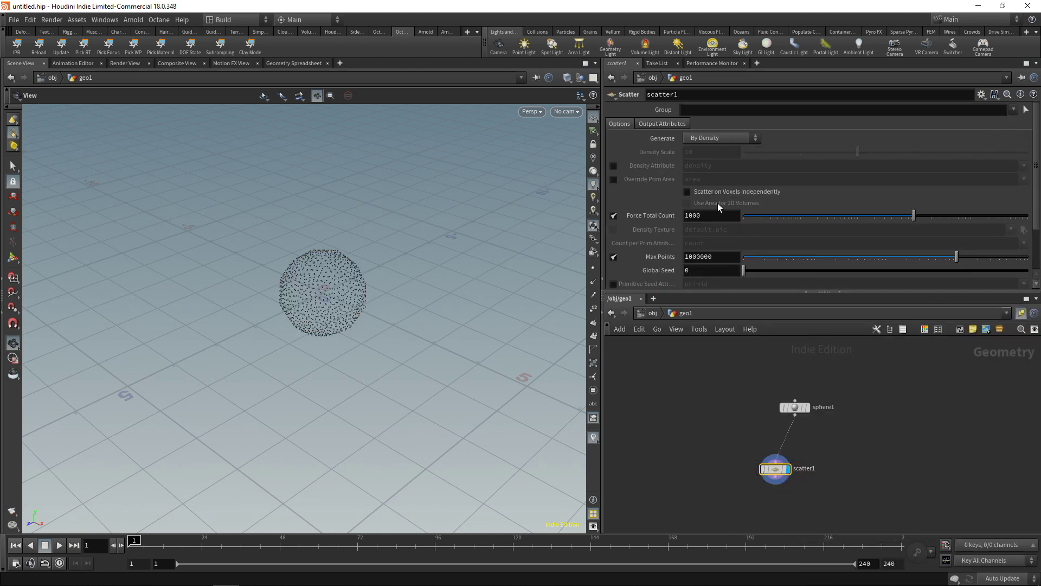
{"action": "double_click", "coordinate": [715, 213]}
{"action": "type", "text": "24"}
{"action": "key", "text": "Return"}
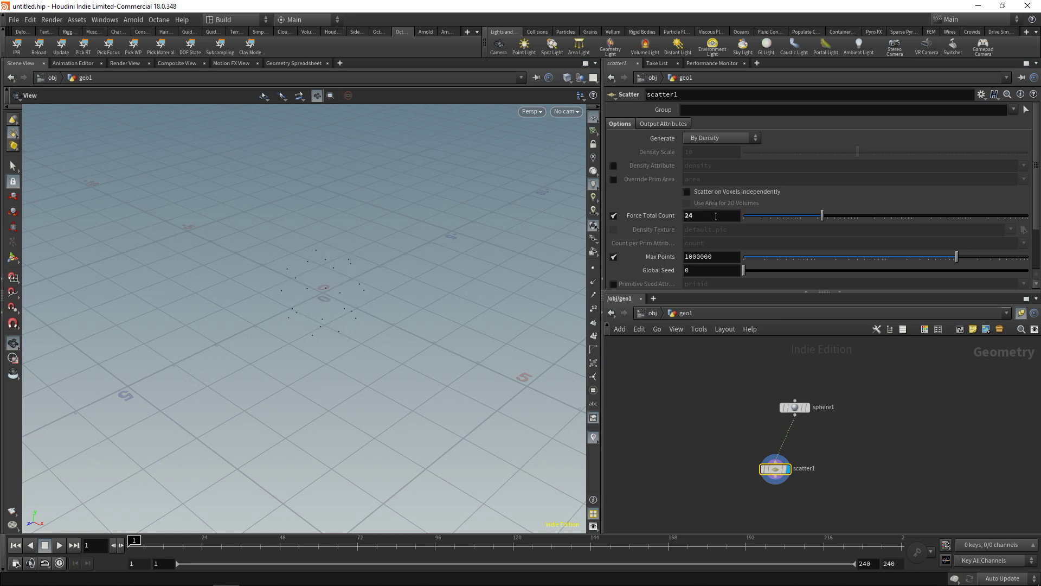
{"action": "key", "text": "l"}
Step: Add a Copy to Points node
{"action": "key", "text": "Tab"}
{"action": "type", "text": "copy"}
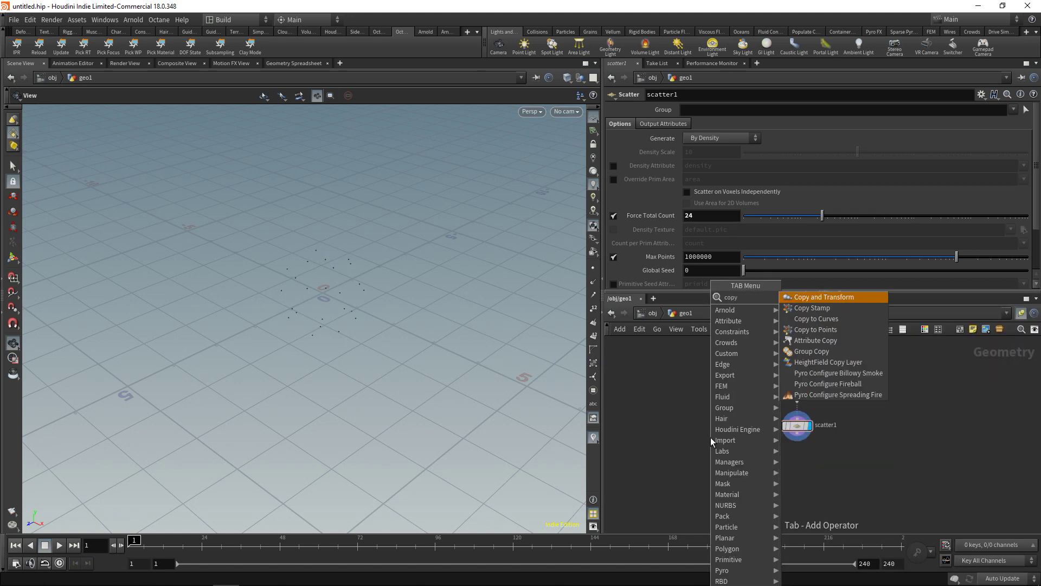
{"action": "key", "text": "Down"}
{"action": "key", "text": "Down"}
{"action": "key", "text": "Down"}
{"action": "key", "text": "Return"}
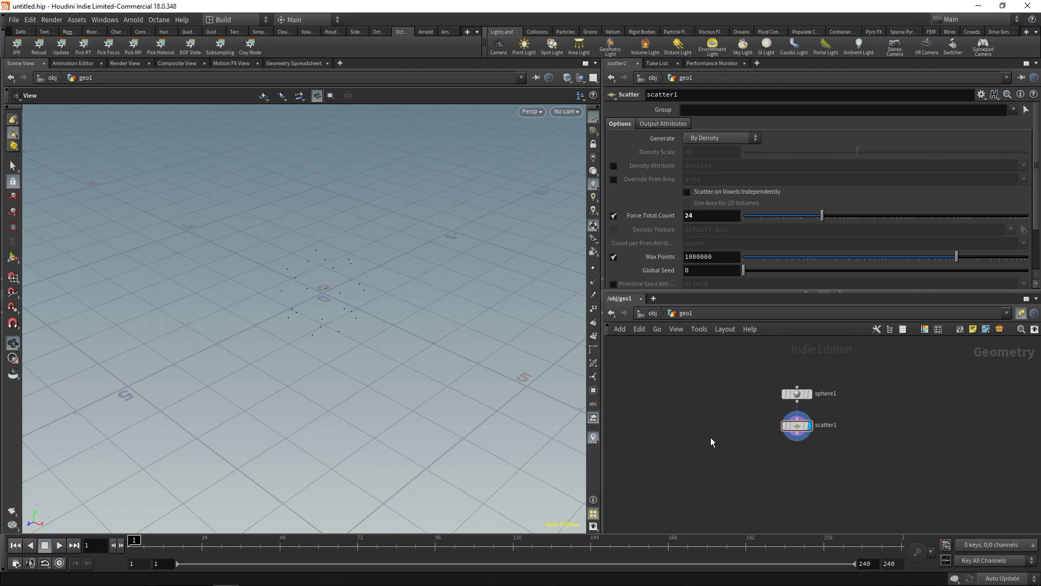
Step: Add polygon sphere2 at uniform scale .1 and wire it into copytopoints1's first input
{"action": "key", "text": "Tab"}
{"action": "type", "text": "sphere"}
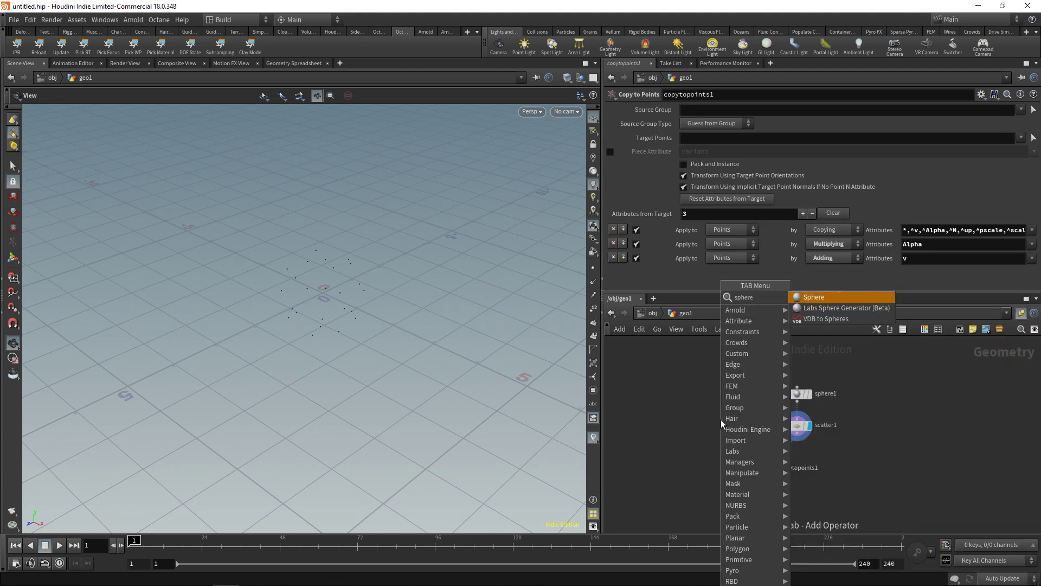
{"action": "key", "text": "Return"}
{"action": "left_click", "coordinate": [721, 419]}
{"action": "left_click", "coordinate": [721, 110]}
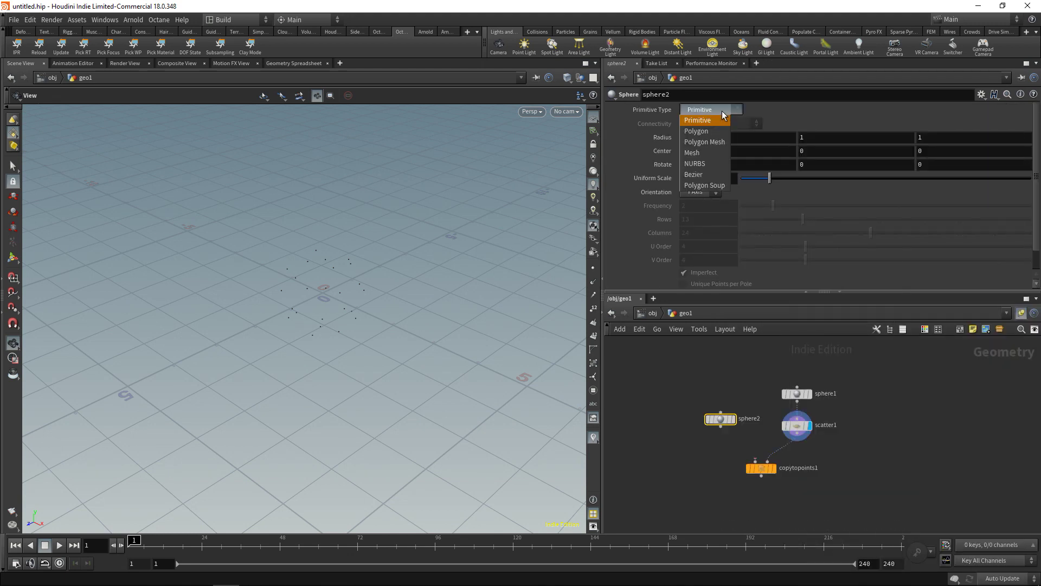
{"action": "left_click", "coordinate": [705, 132]}
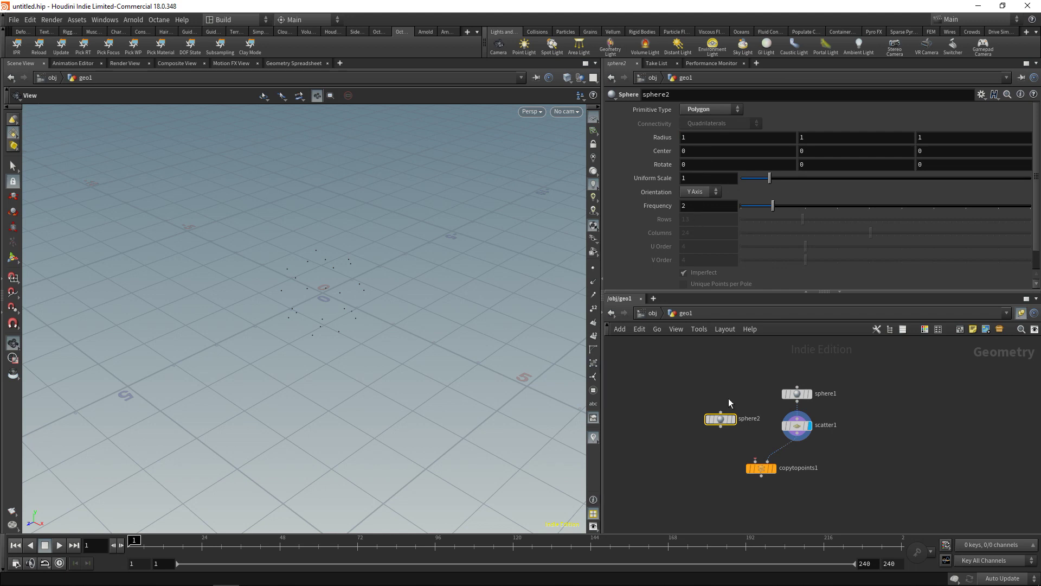
{"action": "left_click", "coordinate": [700, 178]}
{"action": "scroll", "coordinate": [699, 185], "scroll_direction": "down", "scroll_amount": 1}
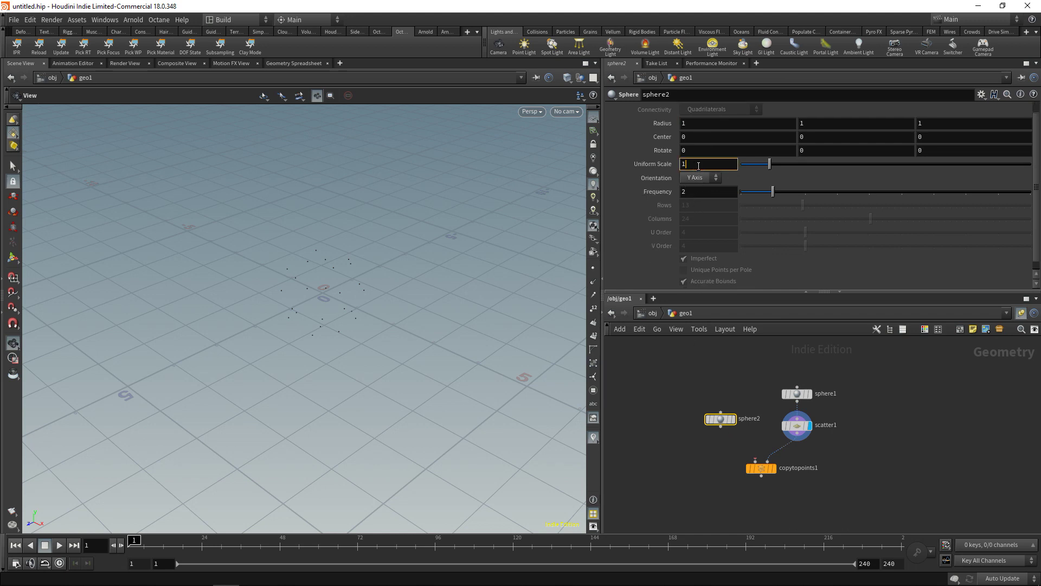
{"action": "key", "text": "Return"}
{"action": "left_click_drag", "start_coordinate": [721, 427], "coordinate": [755, 462]}
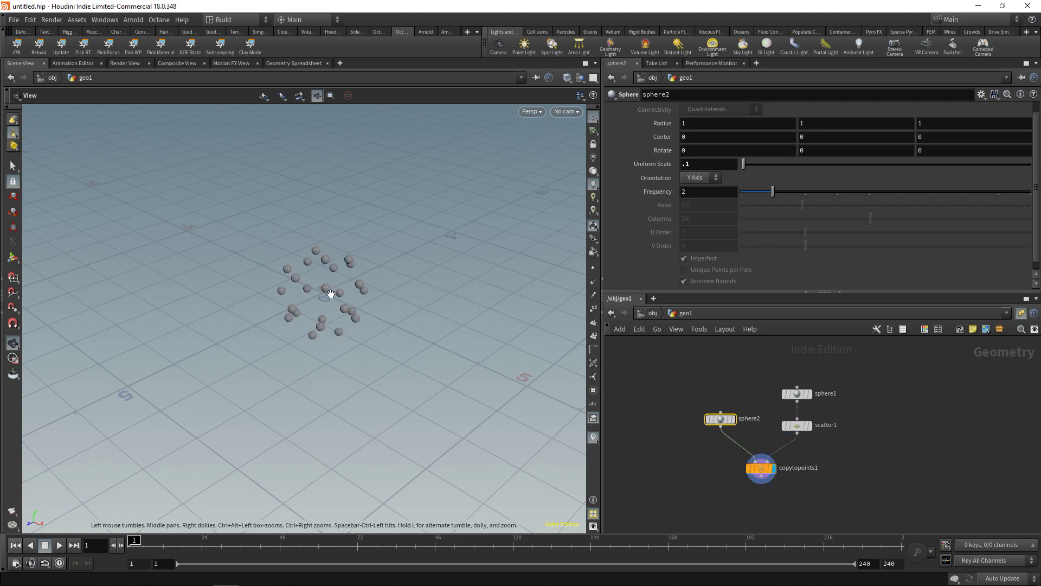
{"action": "middle_click_drag", "start_coordinate": [857, 491], "coordinate": [824, 451]}
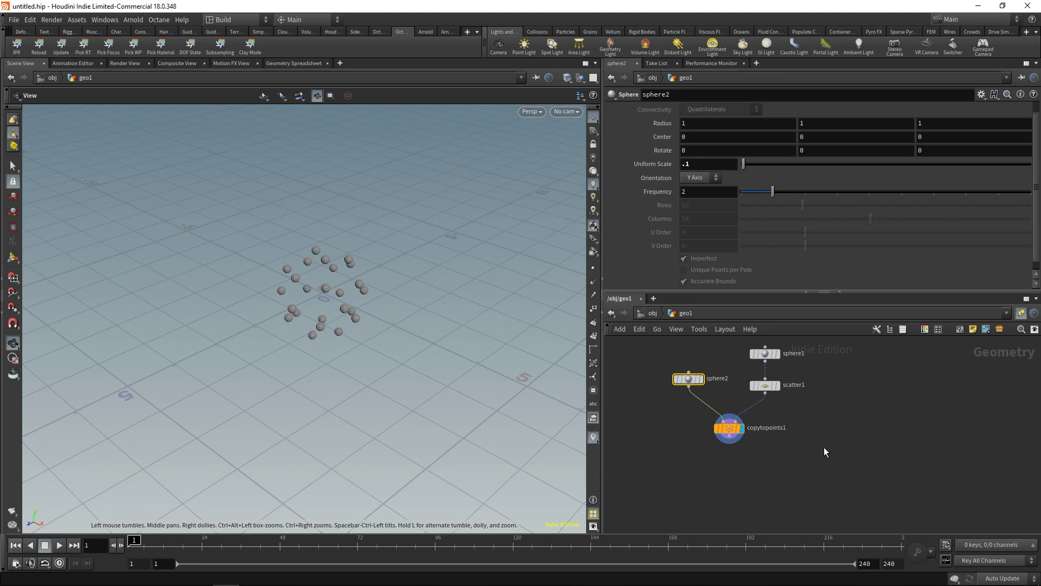
Step: Add solver1 fed by sphere1 and place it beside scatter1
{"action": "key", "text": "Tab"}
{"action": "type", "text": "solv"}
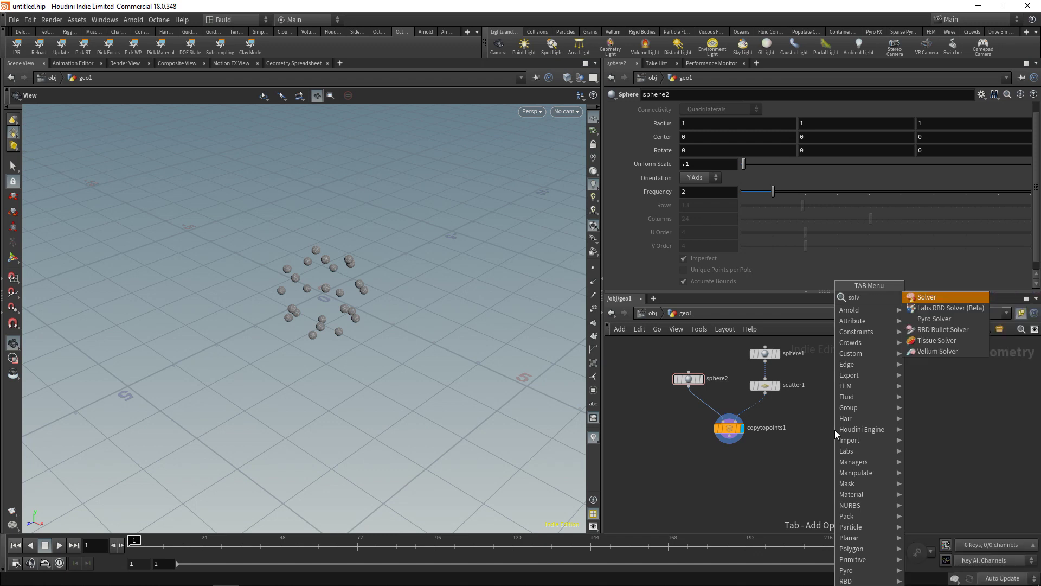
{"action": "key", "text": "Return"}
{"action": "left_click", "coordinate": [869, 421]}
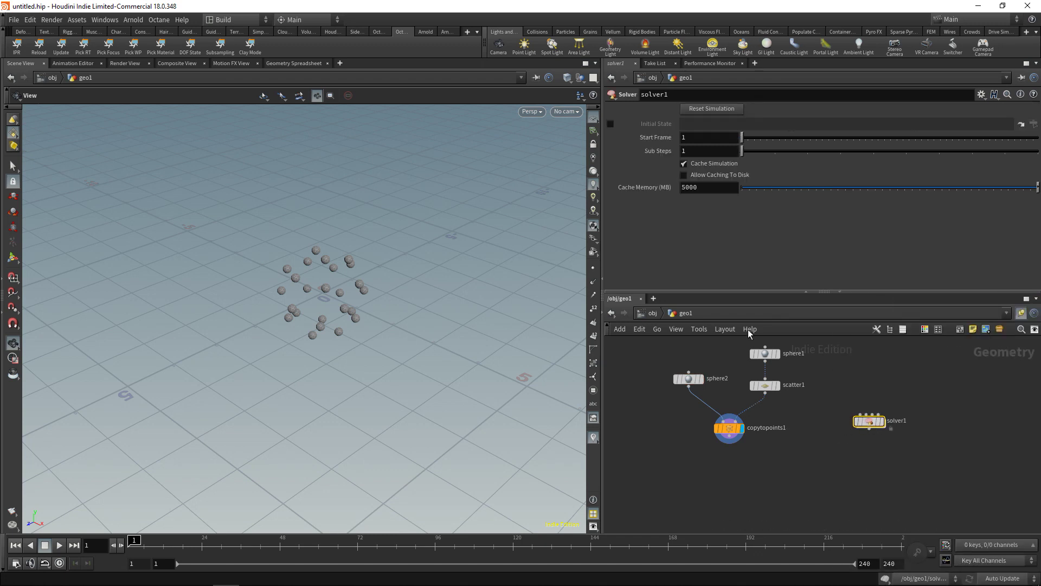
{"action": "left_click", "coordinate": [765, 362]}
{"action": "left_click", "coordinate": [857, 415]}
{"action": "left_click_drag", "start_coordinate": [868, 422], "coordinate": [866, 386]}
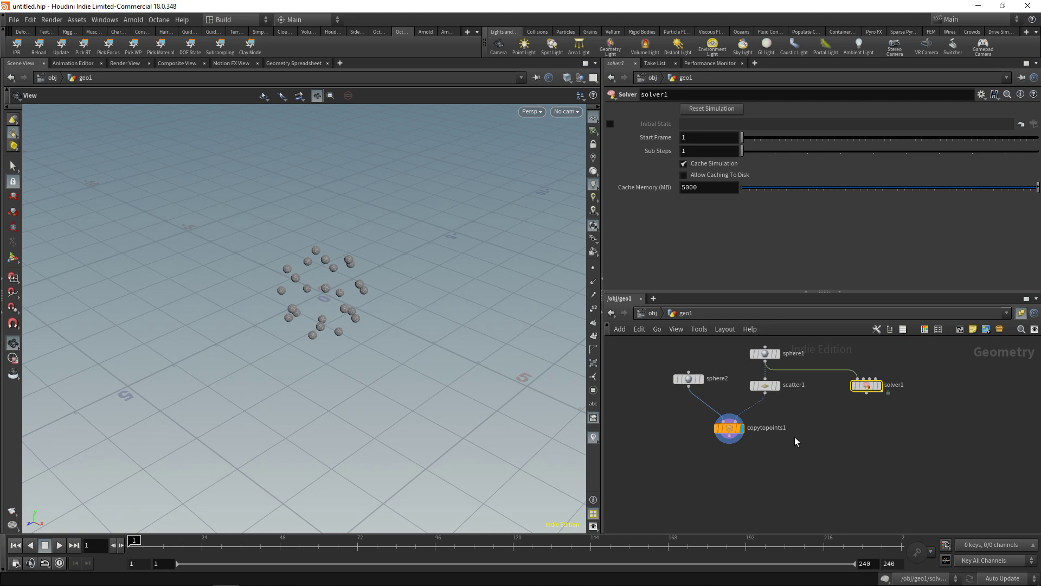
Step: Copy sphere2, scatter1 and copytopoints1, then enter solver1 and move Prev_Frame up-left
{"action": "left_click_drag", "start_coordinate": [801, 453], "coordinate": [684, 374]}
{"action": "key", "text": "ctrl+c"}
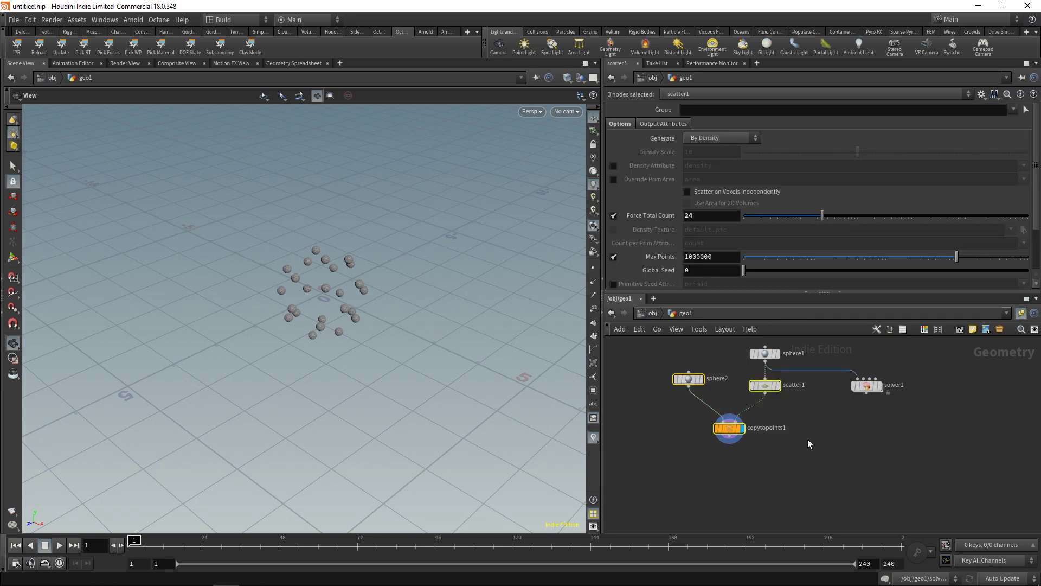
{"action": "double_click", "coordinate": [866, 385]}
{"action": "scroll", "coordinate": [754, 454], "scroll_direction": "down", "scroll_amount": 3}
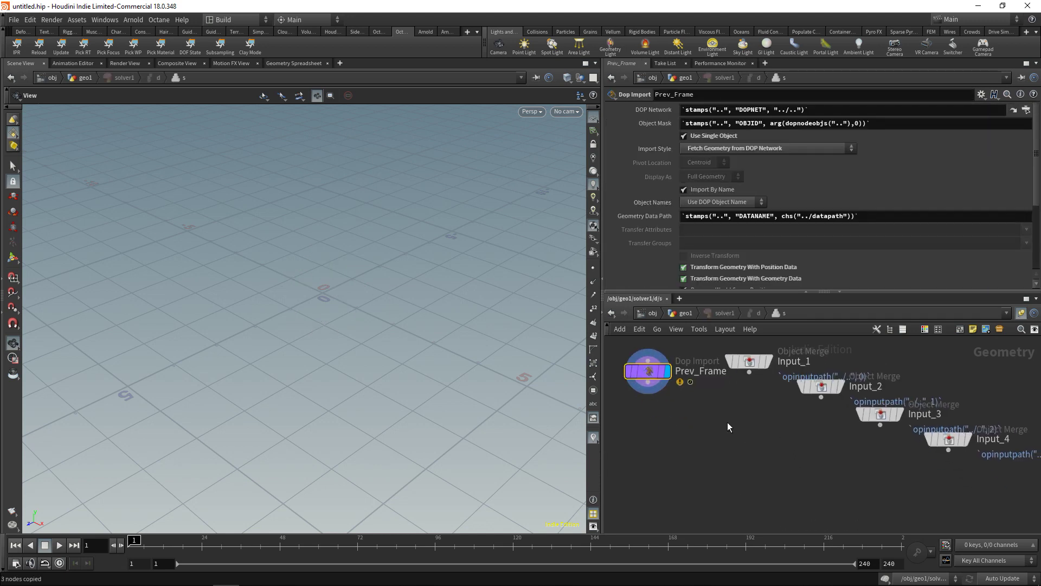
{"action": "left_click_drag", "start_coordinate": [677, 406], "coordinate": [652, 372]}
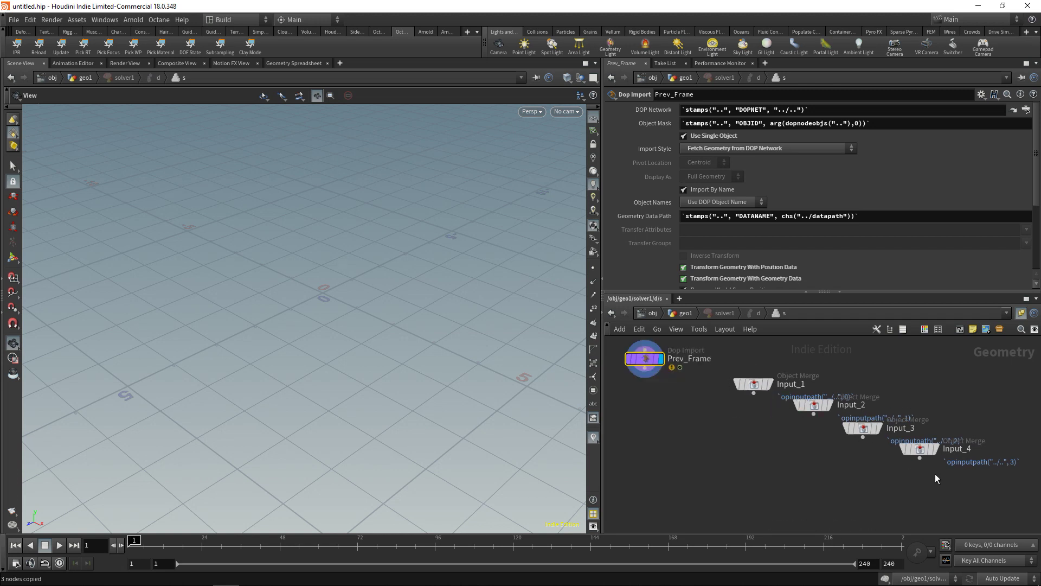
{"action": "mouse_move", "coordinate": [754, 384]}
Step: Add a displayed switch1 taking Prev_Frame and Input_1 as its inputs
{"action": "key", "text": "Tab"}
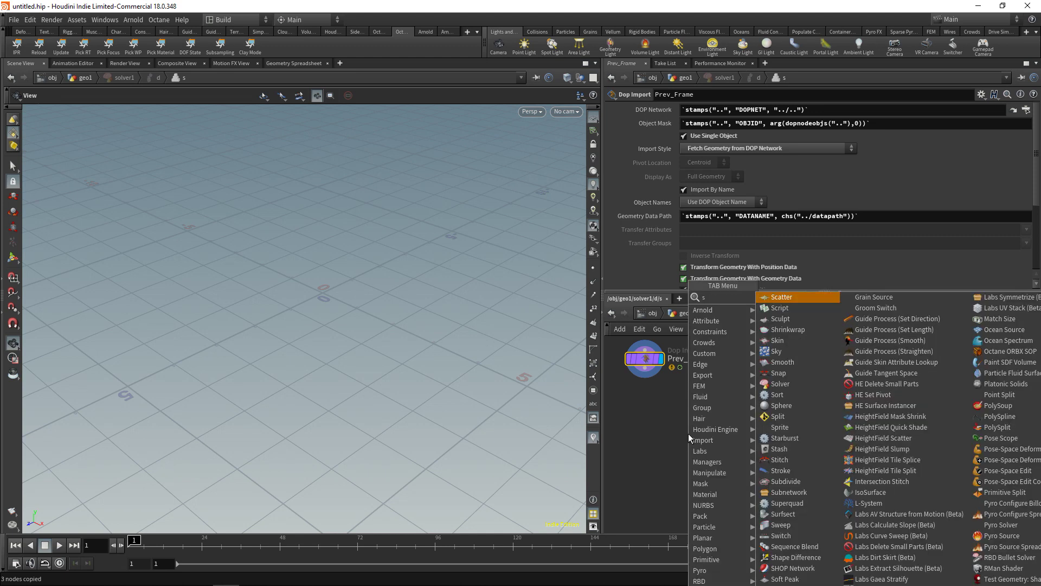
{"action": "key", "text": "Escape"}
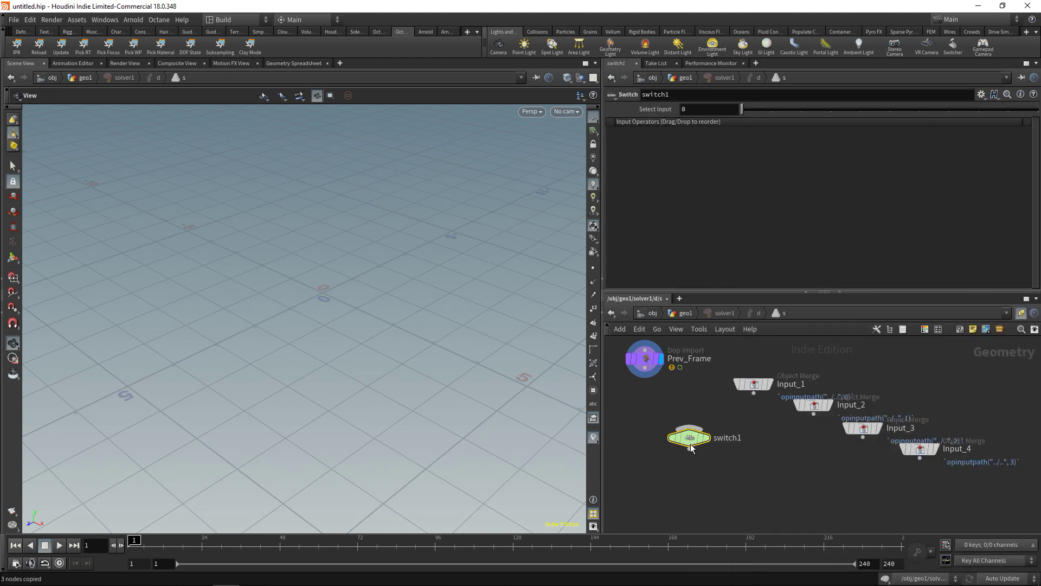
{"action": "left_click", "coordinate": [698, 464]}
{"action": "left_click_drag", "start_coordinate": [645, 373], "coordinate": [697, 454]}
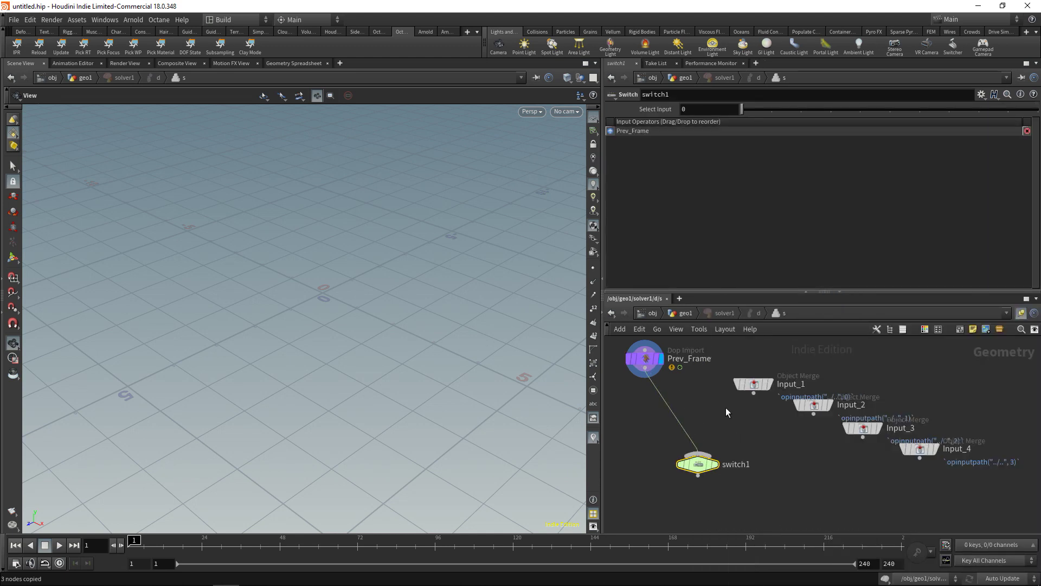
{"action": "left_click", "coordinate": [753, 393]}
{"action": "left_click", "coordinate": [698, 454]}
{"action": "left_click", "coordinate": [714, 465]}
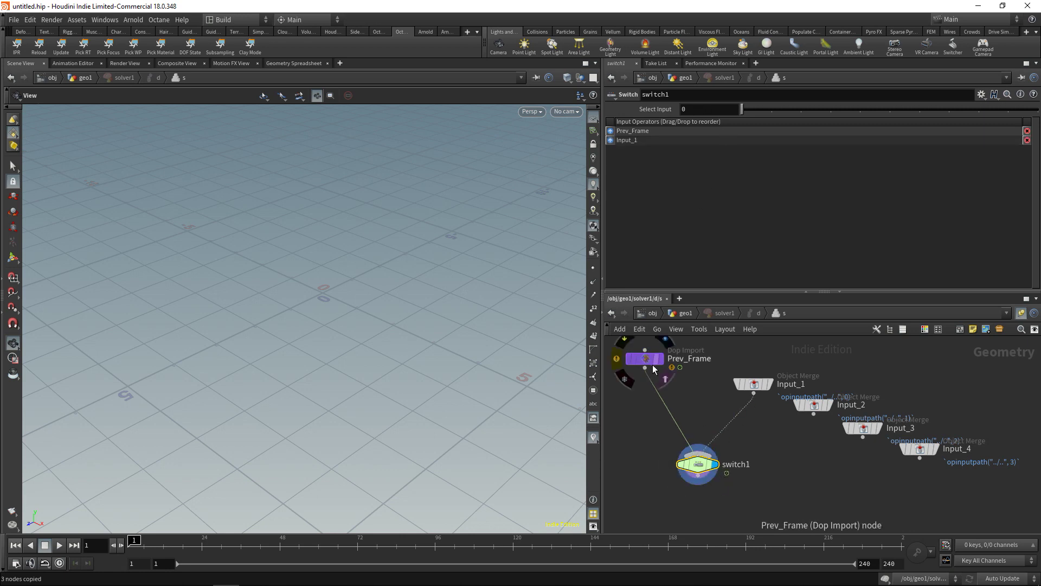
{"action": "left_click_drag", "start_coordinate": [746, 109], "coordinate": [727, 117]}
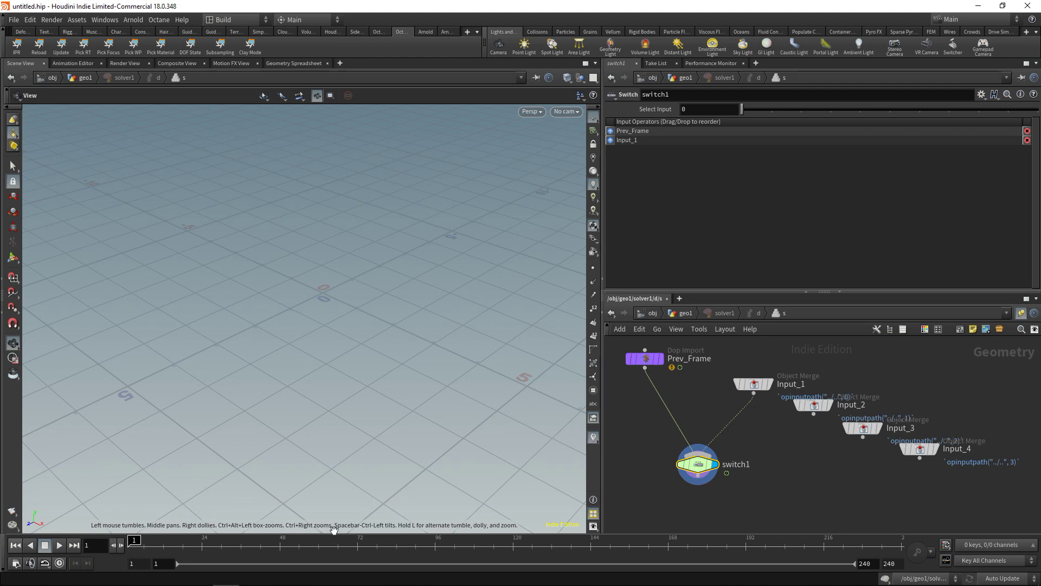
Step: Drive switch1's Select Input with a $FF expression and check it at frames 1 and 2
{"action": "left_click", "coordinate": [705, 110]}
{"action": "type", "text": "$FF==1"}
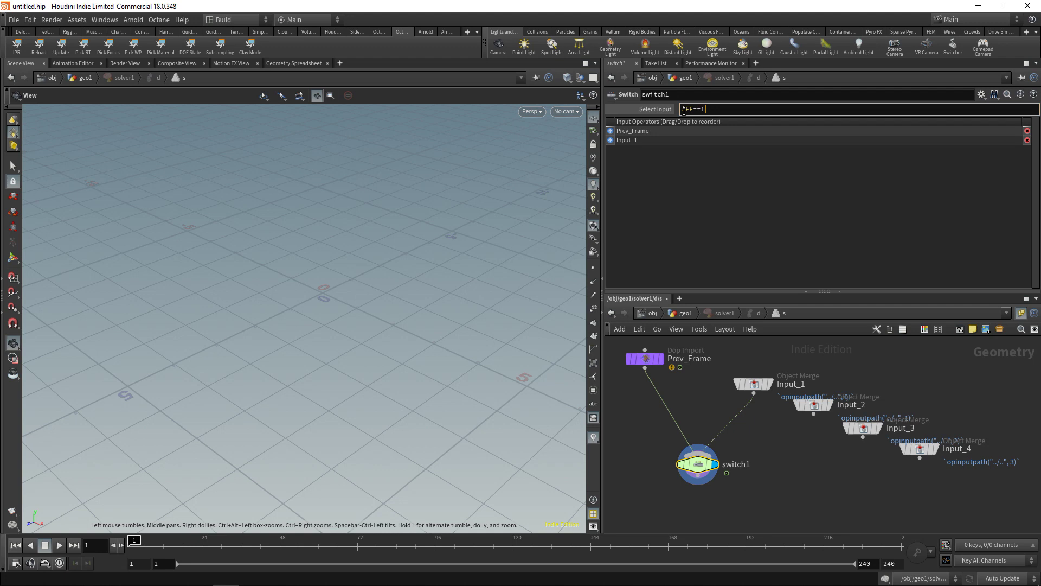
{"action": "key", "text": "Return"}
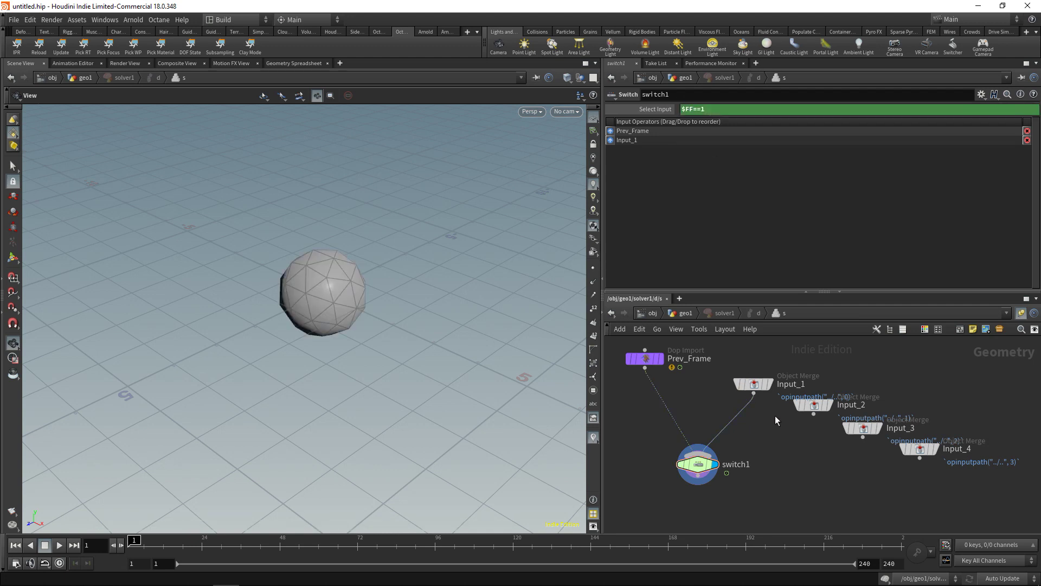
{"action": "left_click", "coordinate": [121, 545]}
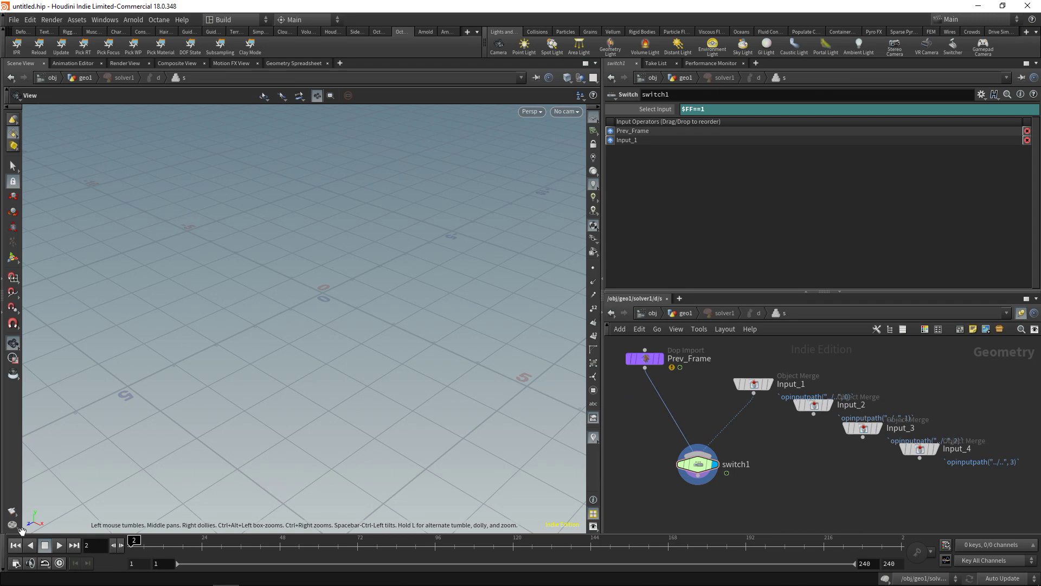
{"action": "left_click", "coordinate": [15, 545]}
Step: Paste sphere2, scatter1 and copytopoints1 into the solver and wire switch1 into scatter1
{"action": "scroll", "coordinate": [772, 475], "scroll_direction": "down", "scroll_amount": 2}
{"action": "middle_click_drag", "start_coordinate": [772, 475], "coordinate": [766, 467]}
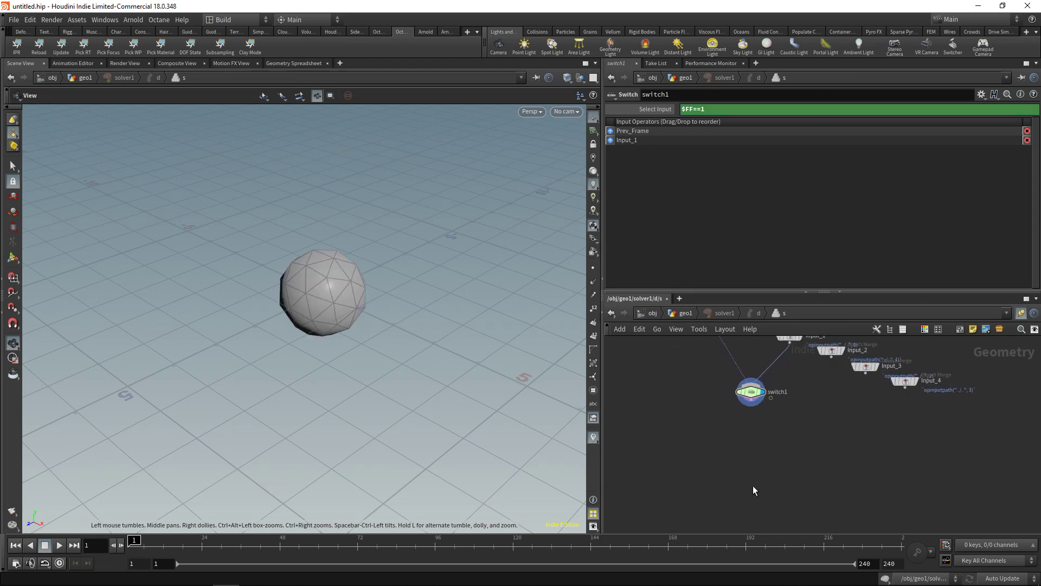
{"action": "key", "text": "ctrl+v"}
{"action": "left_click_drag", "start_coordinate": [751, 398], "coordinate": [751, 446]}
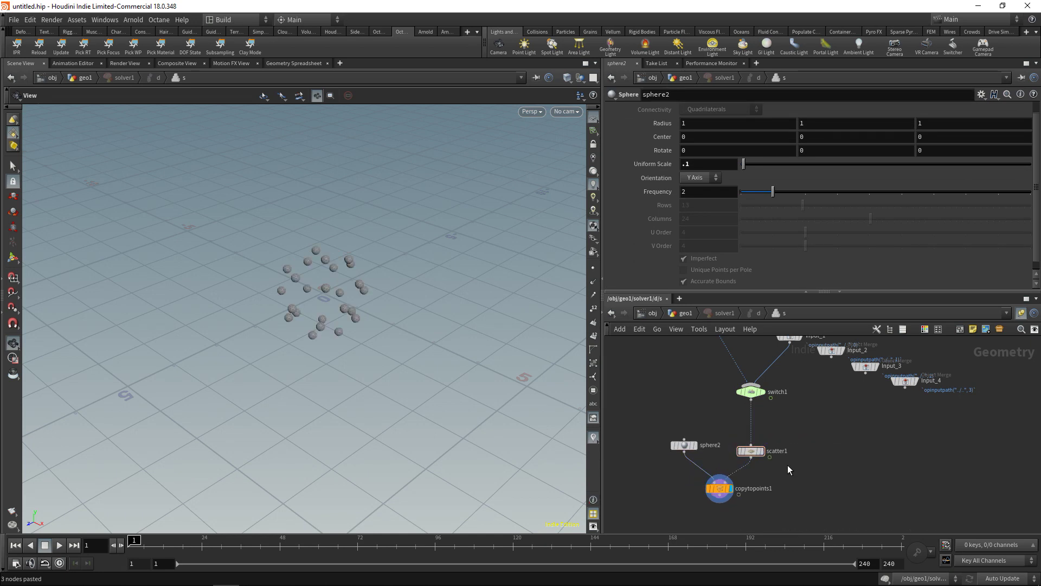
Step: Return to geo1, then play, step through and rewind the solver simulation to frame 1
{"action": "key", "text": "u"}
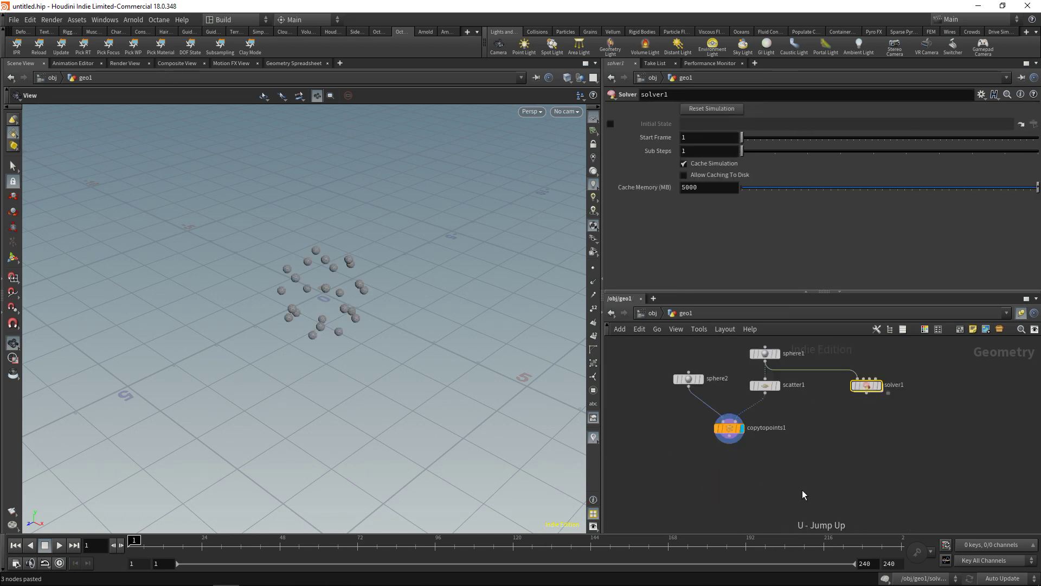
{"action": "left_click", "coordinate": [58, 545]}
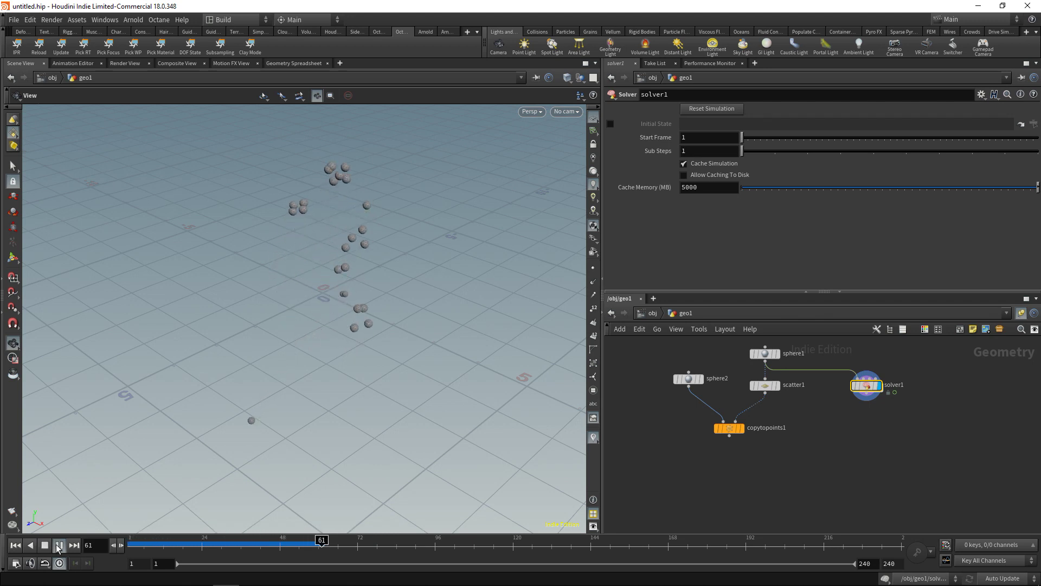
{"action": "left_click", "coordinate": [45, 546]}
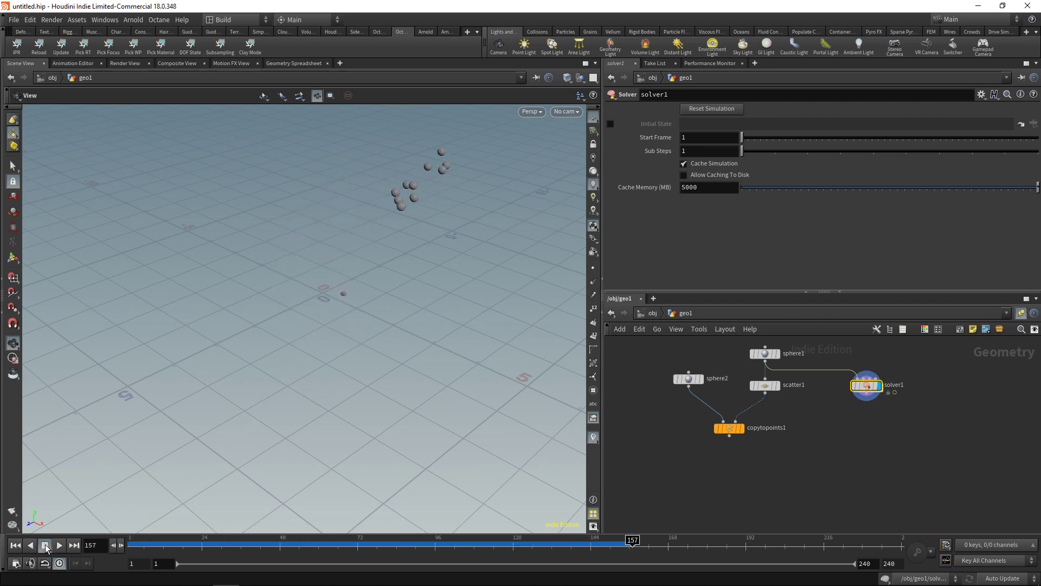
{"action": "left_click", "coordinate": [15, 545]}
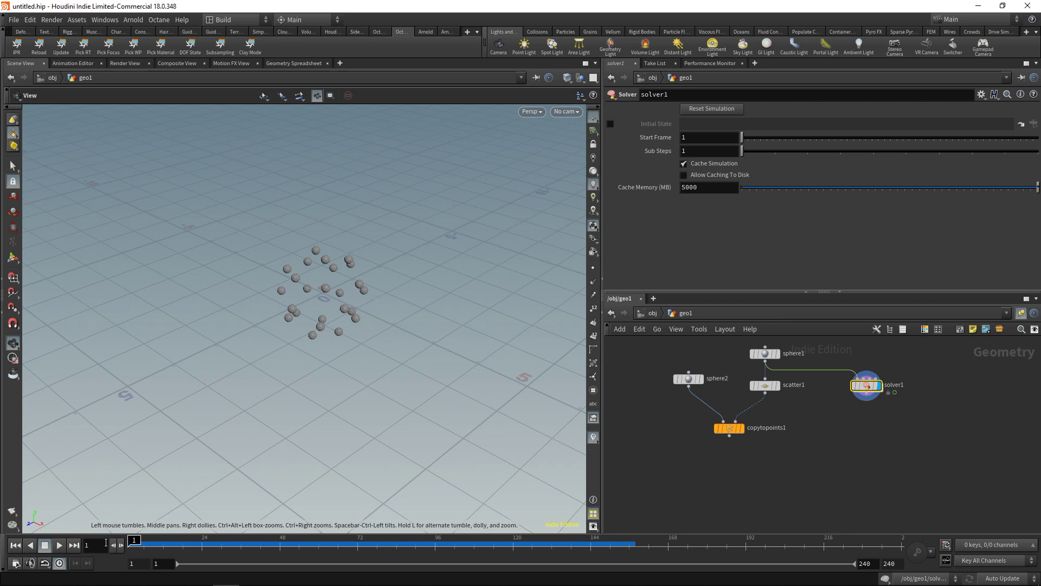
{"action": "left_click", "coordinate": [122, 546]}
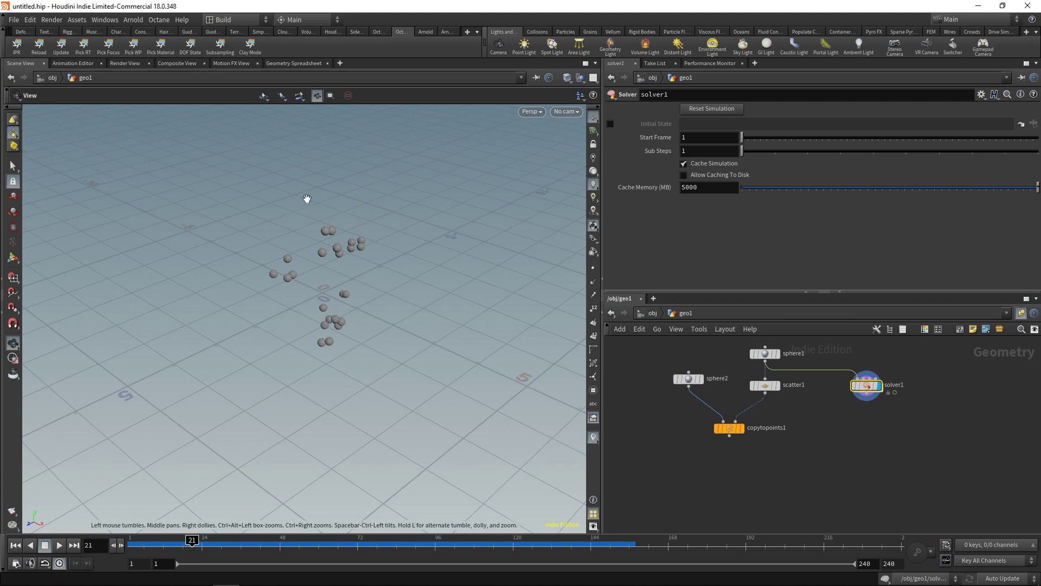
{"action": "left_click", "coordinate": [15, 545]}
{"action": "left_click", "coordinate": [60, 545]}
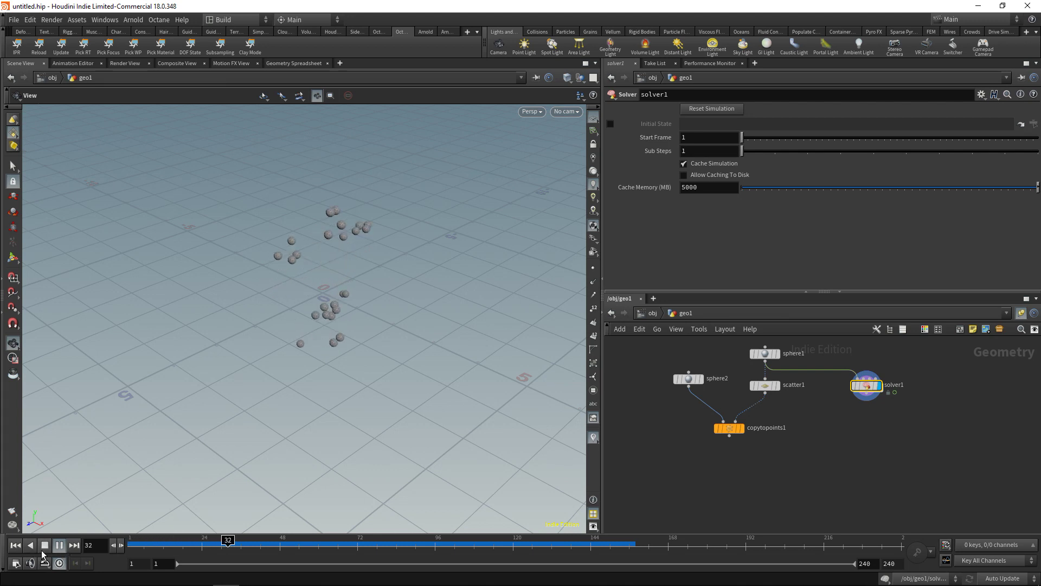
{"action": "left_click", "coordinate": [44, 546]}
{"action": "left_click", "coordinate": [15, 545]}
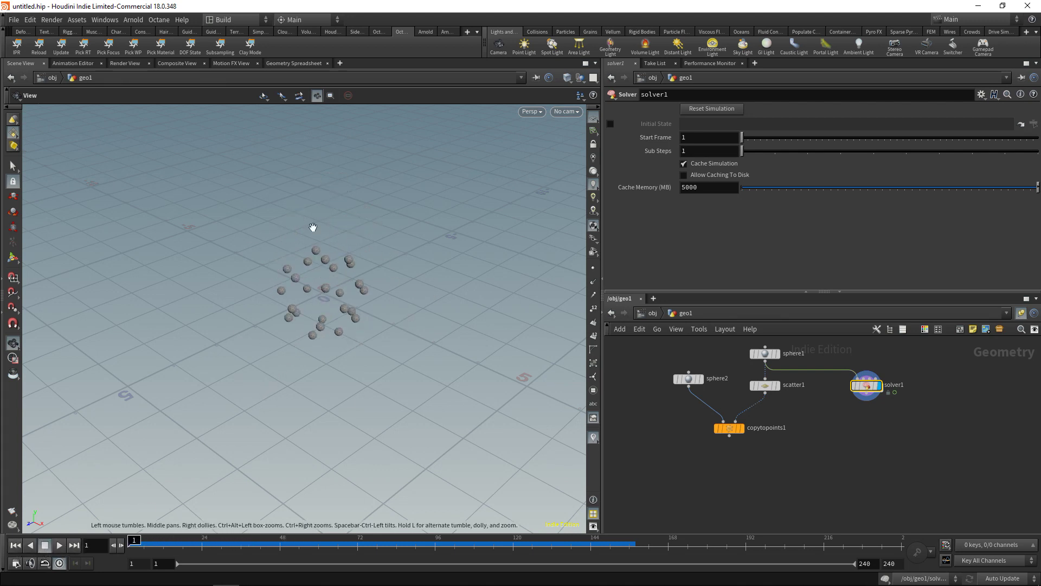
Step: Inside solver1, add a merge1 node below copytopoints1
{"action": "double_click", "coordinate": [864, 387]}
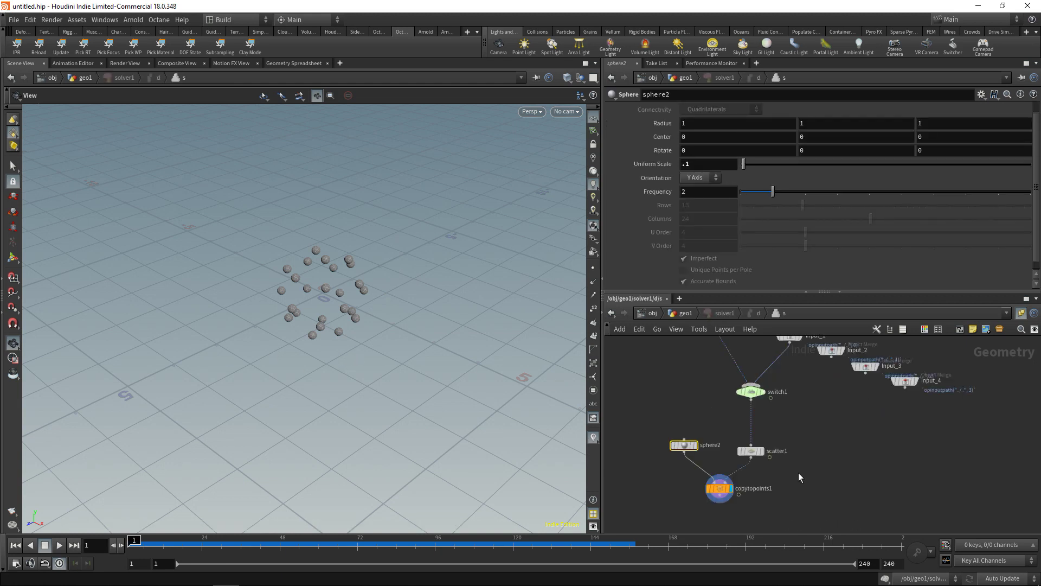
{"action": "key", "text": "Tab"}
{"action": "type", "text": "merge"}
{"action": "key", "text": "Return"}
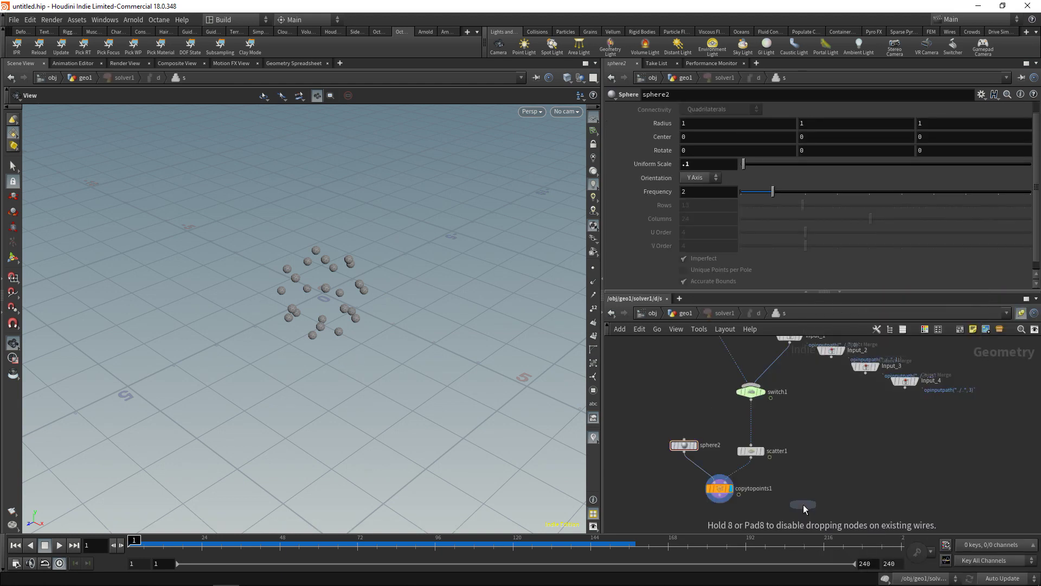
{"action": "left_click", "coordinate": [803, 504]}
Step: Wire copytopoints1 and switch1 into merge1, display it, and return to geo1
{"action": "left_click", "coordinate": [739, 495]}
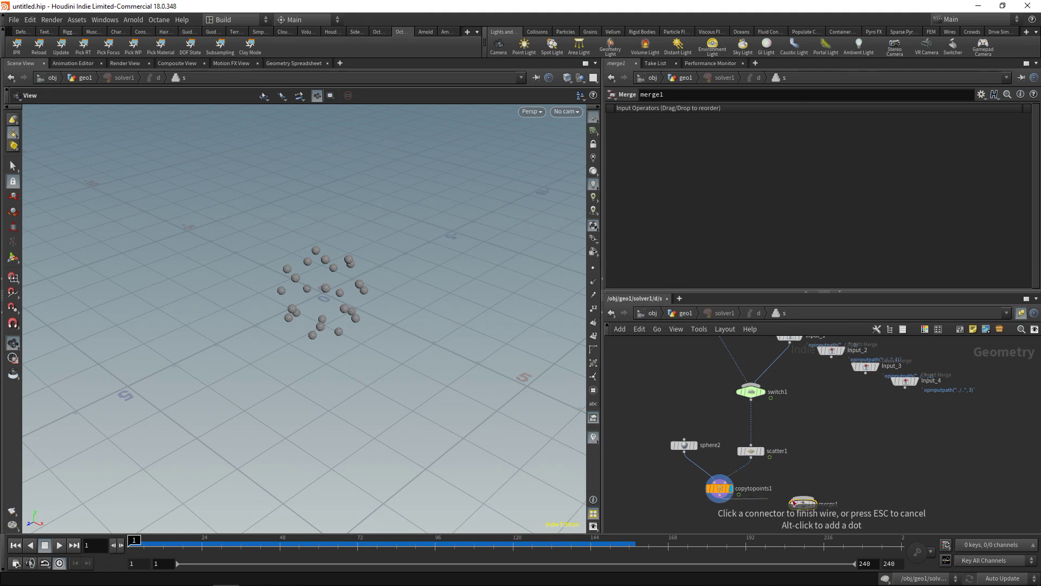
{"action": "left_click", "coordinate": [815, 502]}
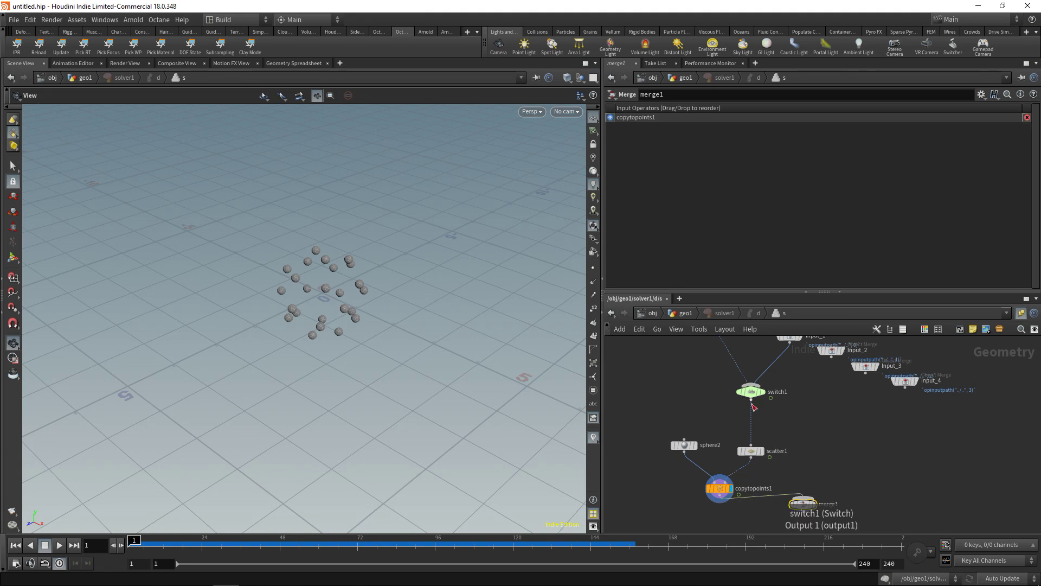
{"action": "left_click", "coordinate": [751, 401]}
{"action": "left_click", "coordinate": [804, 501]}
{"action": "middle_click_drag", "start_coordinate": [813, 483], "coordinate": [837, 424]}
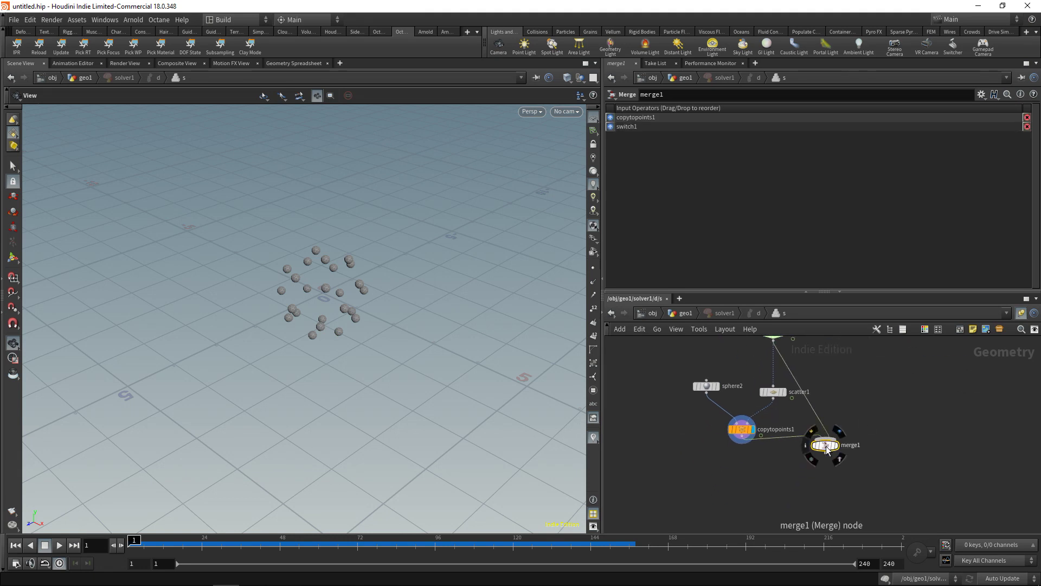
{"action": "left_click_drag", "start_coordinate": [826, 446], "coordinate": [828, 460]}
{"action": "left_click", "coordinate": [841, 461]}
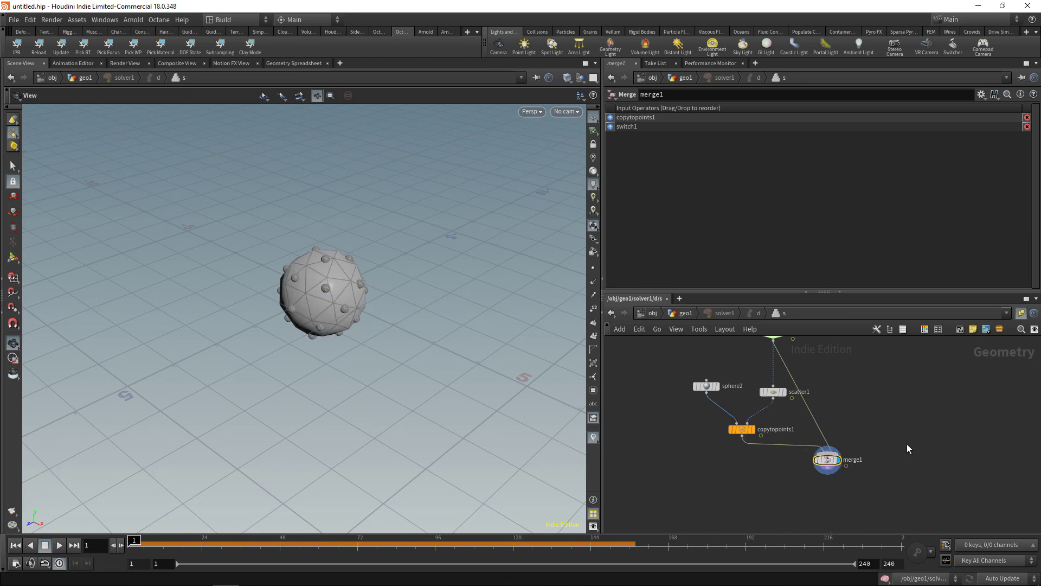
{"action": "key", "text": "u"}
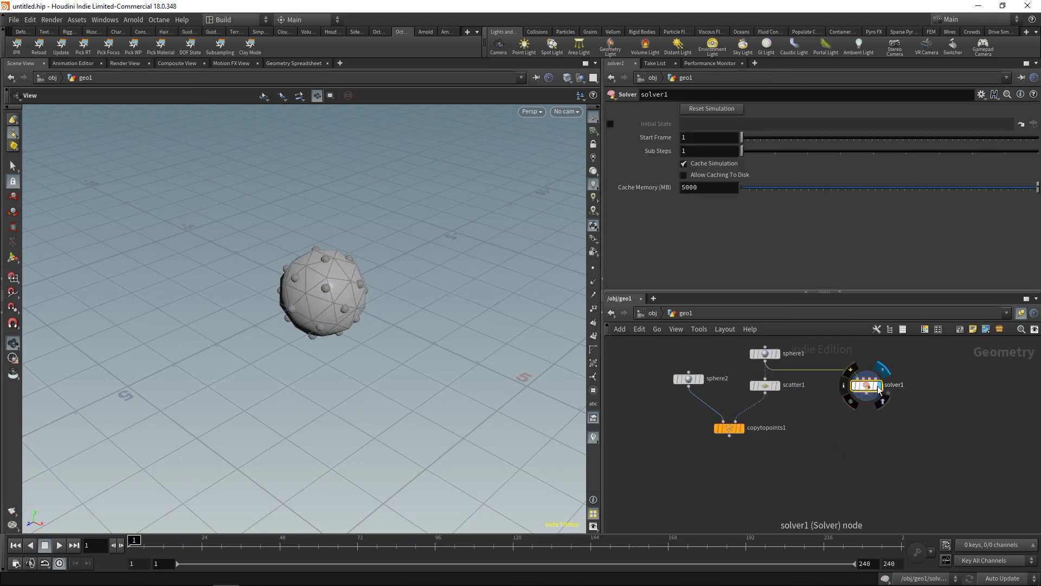
Step: Play the solver to frame 92 to grow sphere tendrils, zoom out, and rewind to frame 1
{"action": "left_click", "coordinate": [60, 546]}
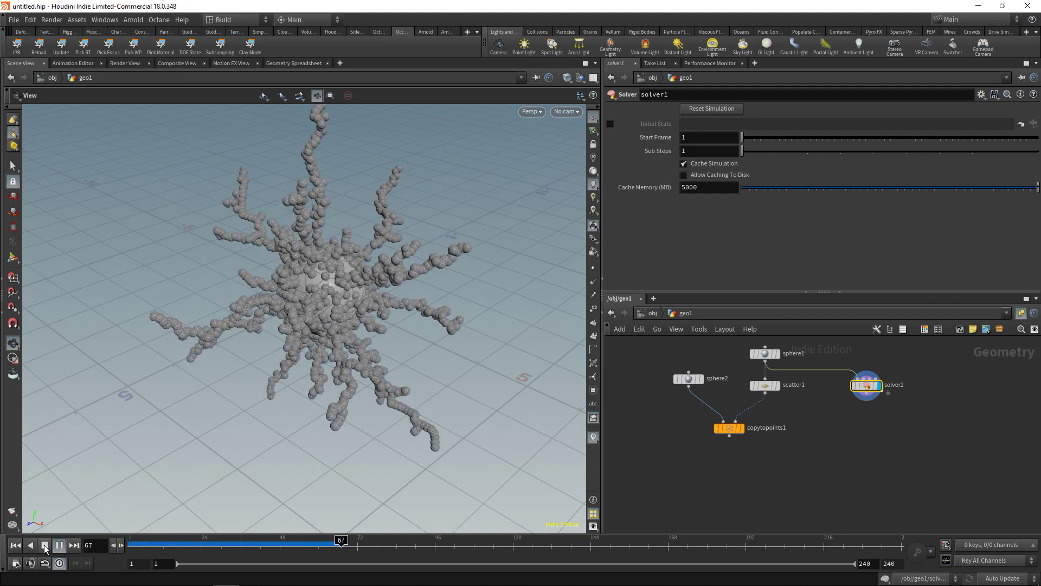
{"action": "scroll", "coordinate": [268, 326], "scroll_direction": "down", "scroll_amount": 3}
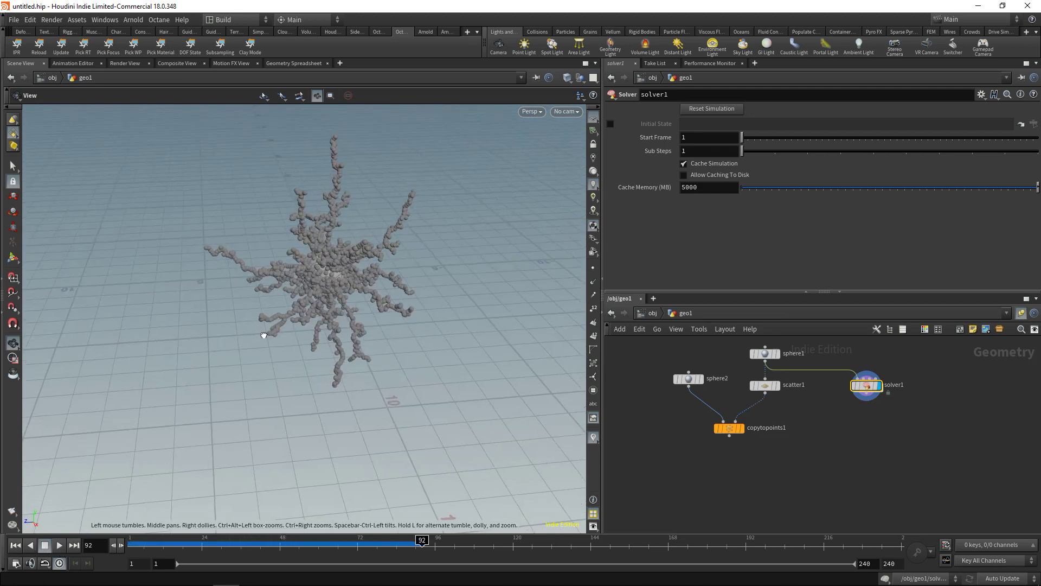
{"action": "left_click", "coordinate": [15, 547]}
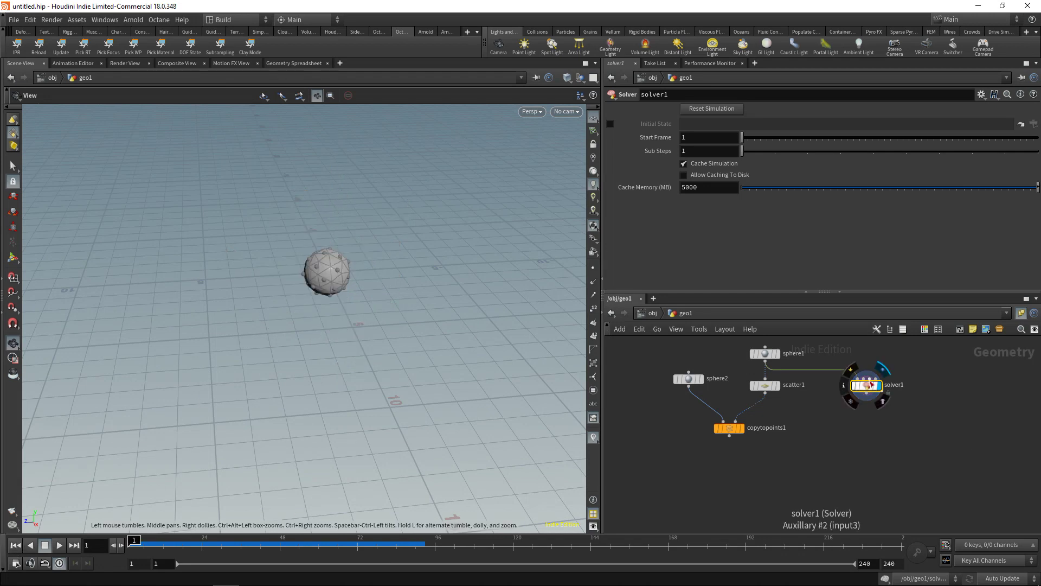
Step: Inside solver1, set scatter1's Global Seed to the expression $FF
{"action": "double_click", "coordinate": [867, 386]}
{"action": "scroll", "coordinate": [865, 411], "scroll_direction": "up", "scroll_amount": 2}
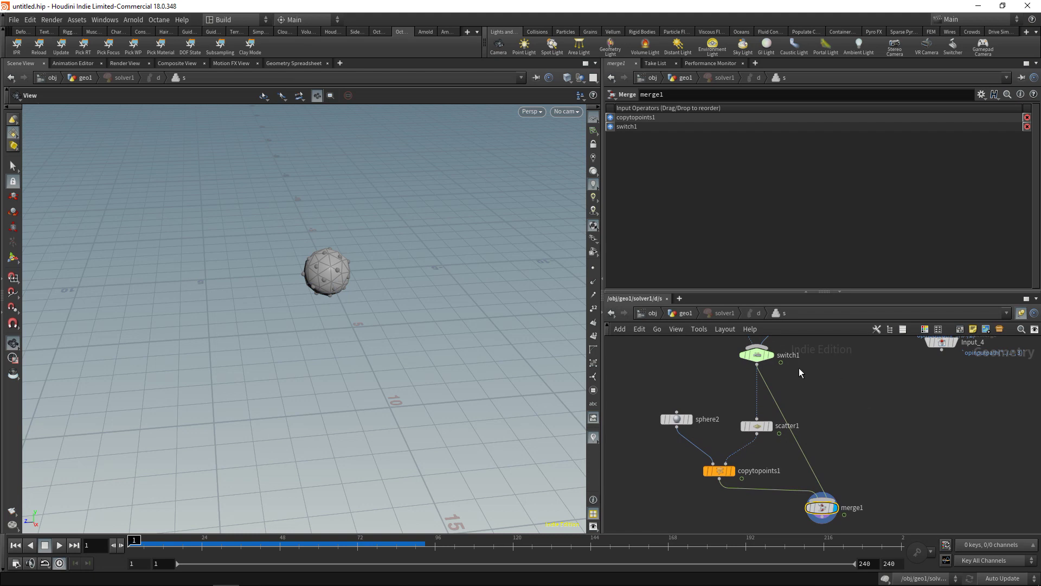
{"action": "left_click", "coordinate": [768, 423]}
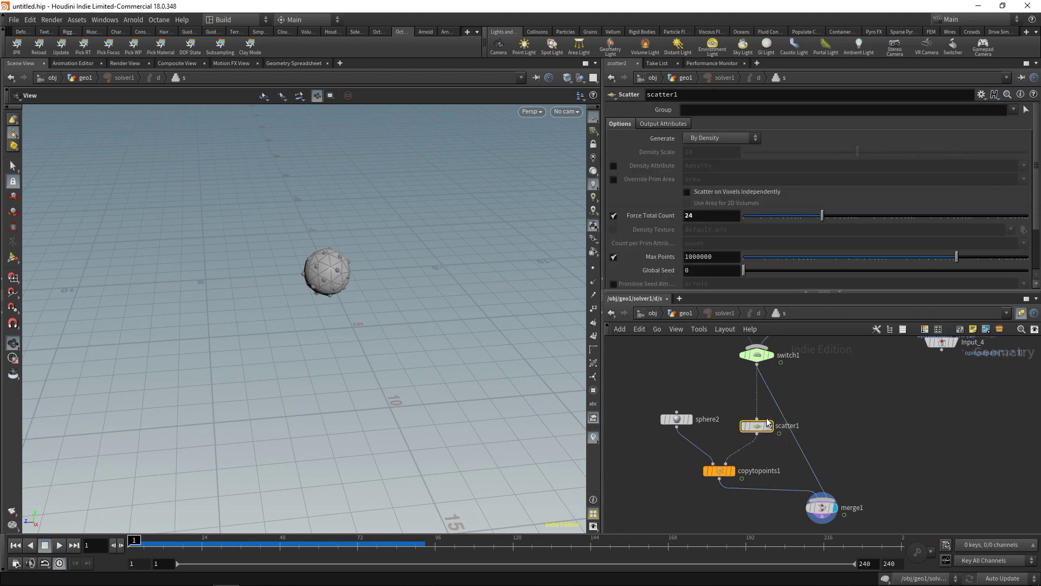
{"action": "left_click", "coordinate": [692, 270]}
{"action": "type", "text": "$"}
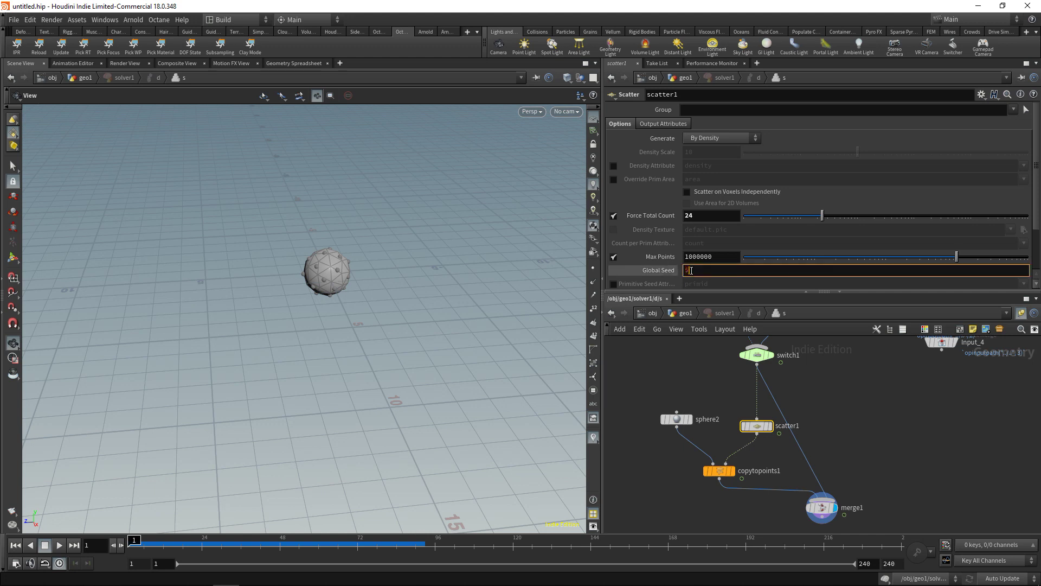
{"action": "type", "text": "FF"}
{"action": "key", "text": "Return"}
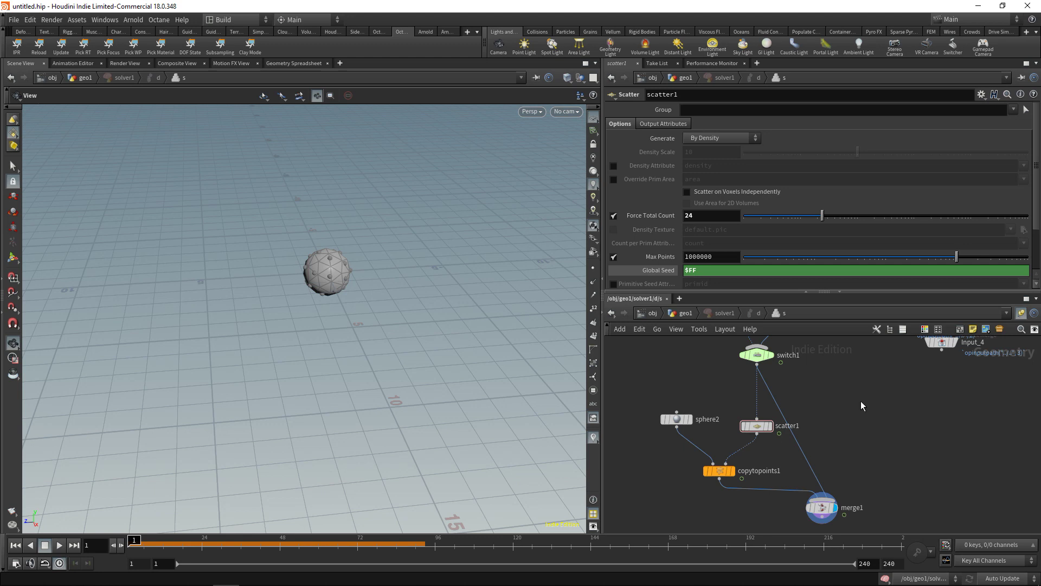
Step: Replay the simulation from geo1, stop at frame 85, and orbit and zoom to inspect the tendrils
{"action": "key", "text": "u"}
{"action": "key", "text": "u"}
{"action": "key", "text": "u"}
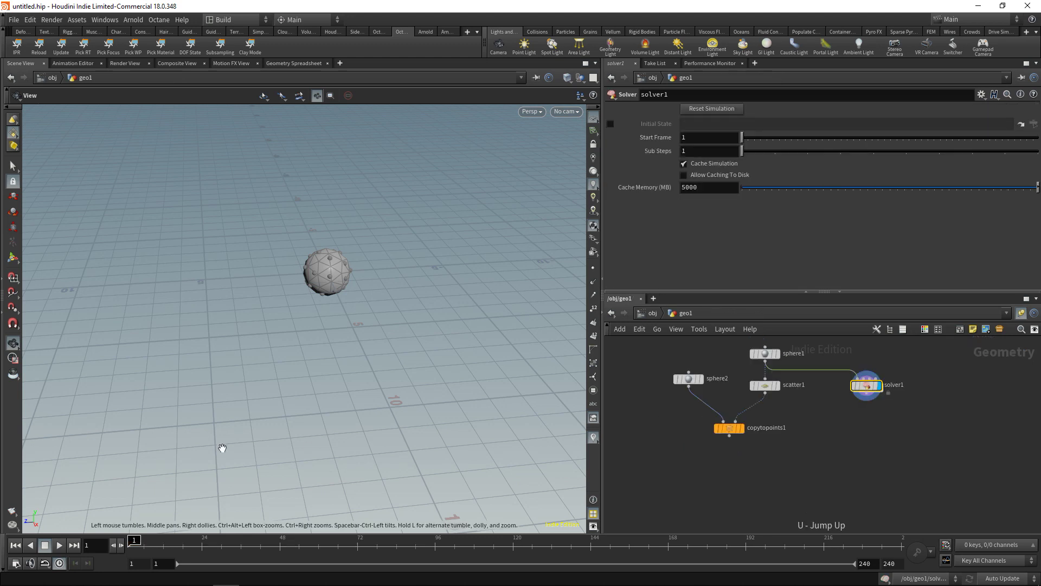
{"action": "left_click", "coordinate": [60, 545]}
{"action": "left_click", "coordinate": [45, 545]}
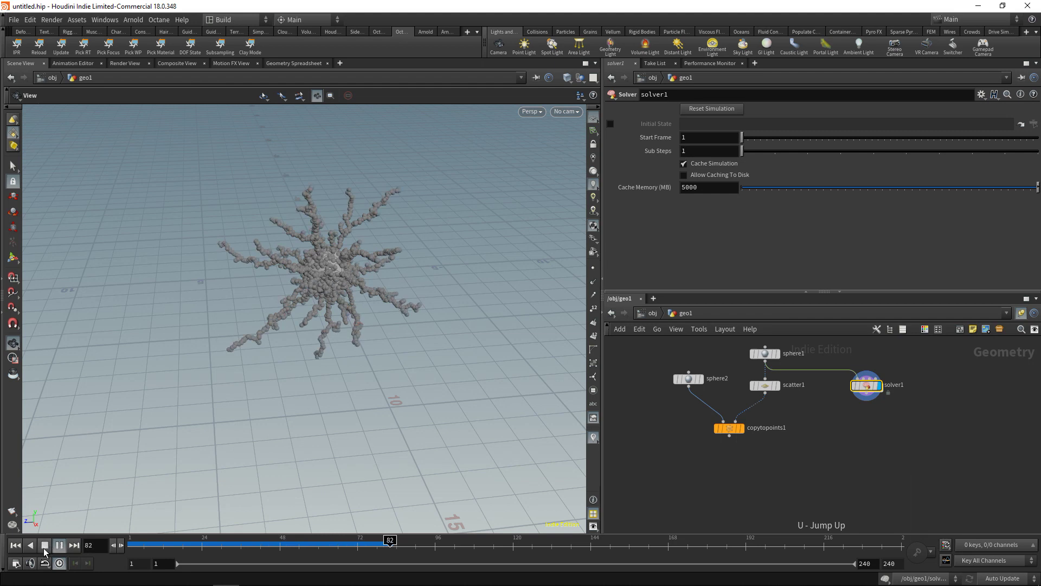
{"action": "left_click_drag", "start_coordinate": [326, 275], "coordinate": [330, 254]}
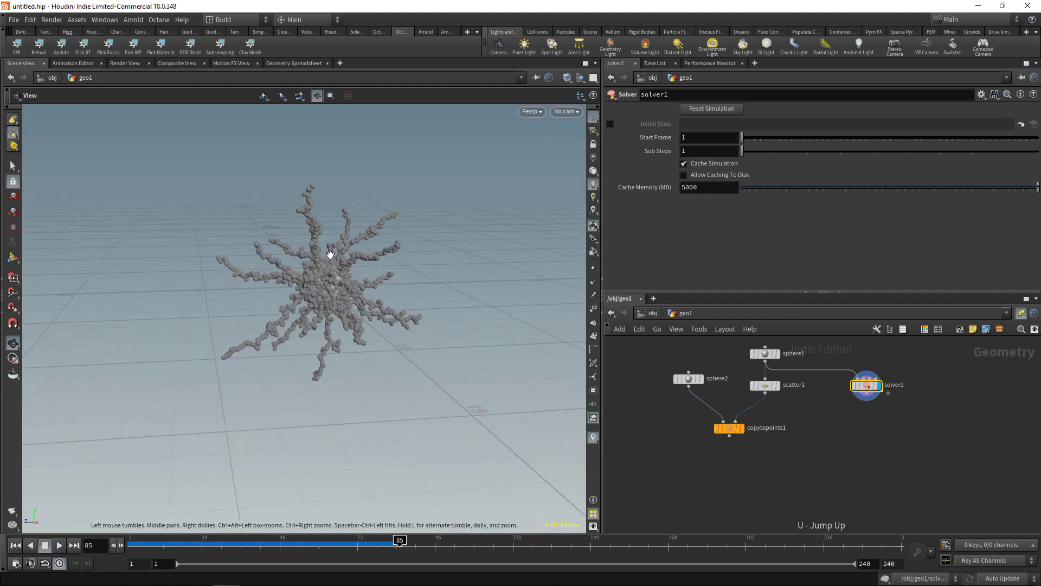
{"action": "scroll", "coordinate": [304, 255], "scroll_direction": "up", "scroll_amount": 5}
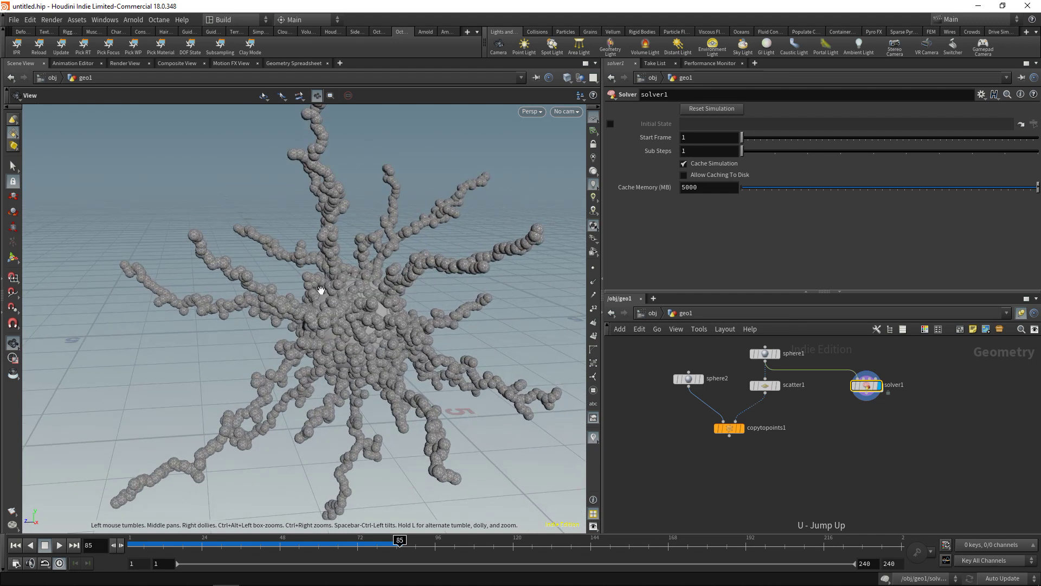
{"action": "scroll", "coordinate": [372, 318], "scroll_direction": "down", "scroll_amount": 5}
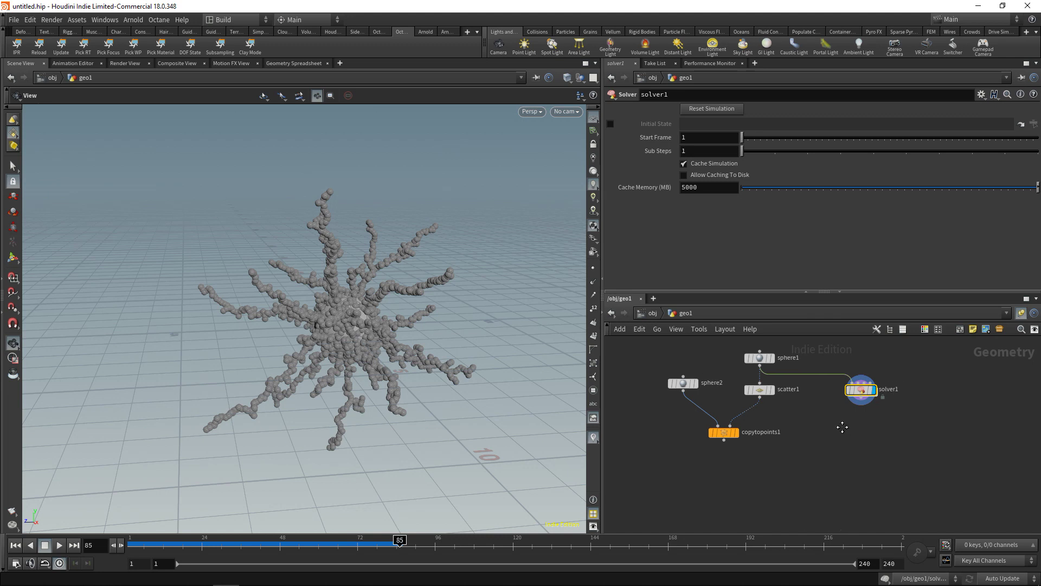
Step: Add a vdbfrompolygons1 node below solver1, wire solver1 into it, and display it
{"action": "middle_click_drag", "start_coordinate": [842, 426], "coordinate": [848, 444]}
{"action": "left_click", "coordinate": [849, 443]}
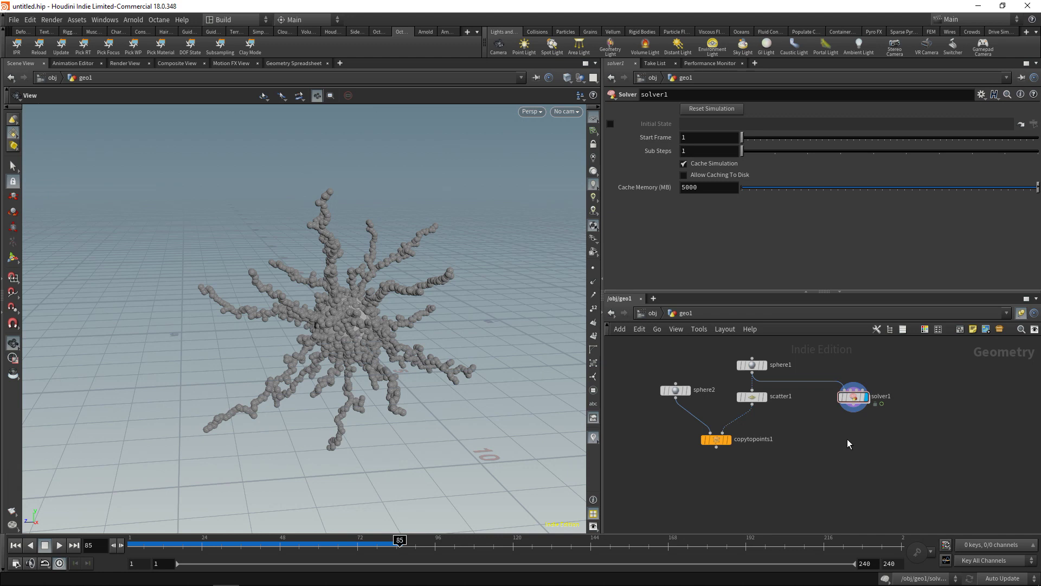
{"action": "key", "text": "Tab"}
{"action": "type", "text": "add"}
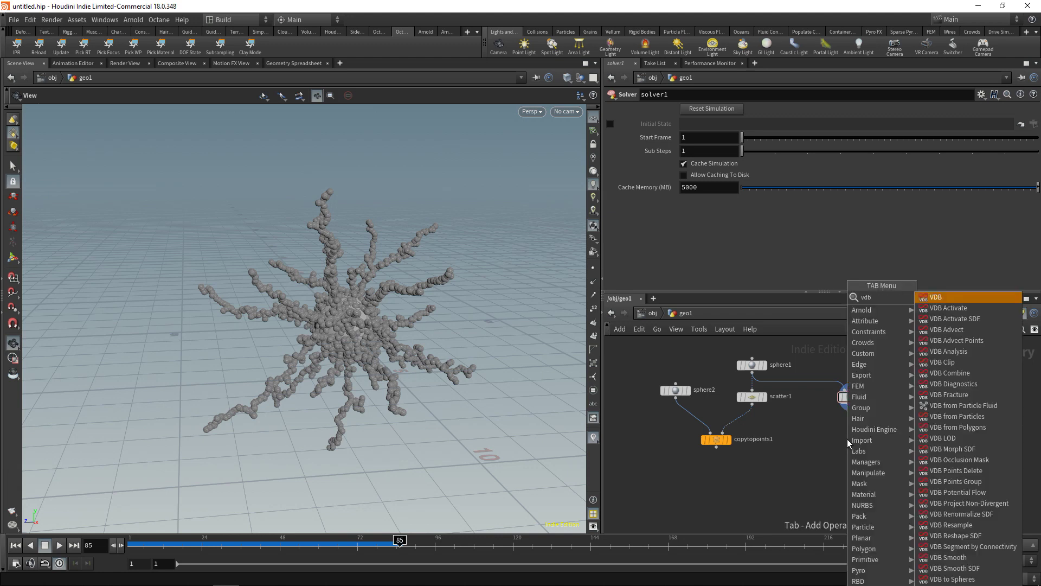
{"action": "key", "text": "Escape"}
{"action": "left_click", "coordinate": [849, 444]}
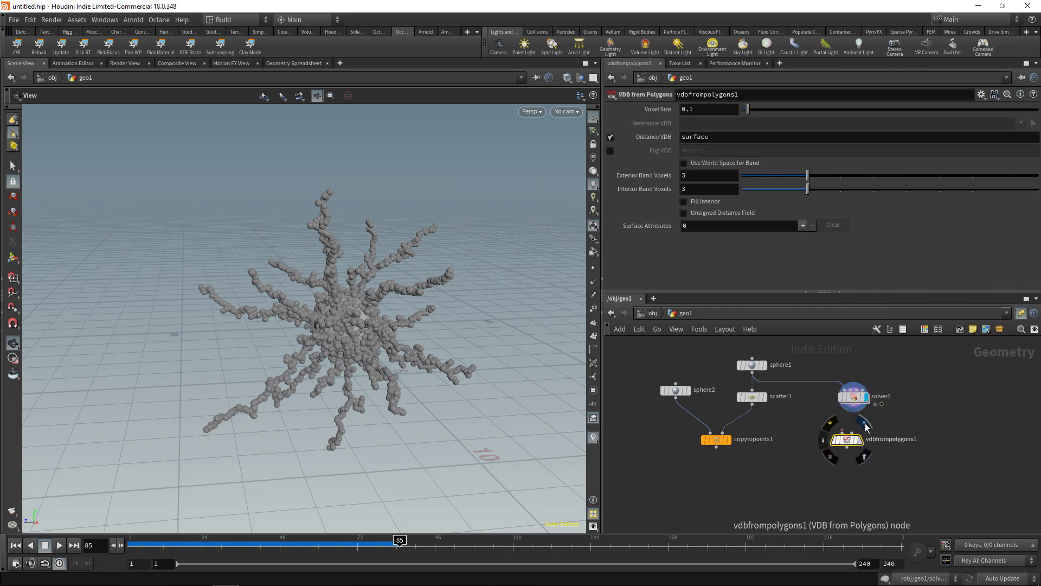
{"action": "left_click", "coordinate": [854, 411]}
{"action": "left_click", "coordinate": [847, 434]}
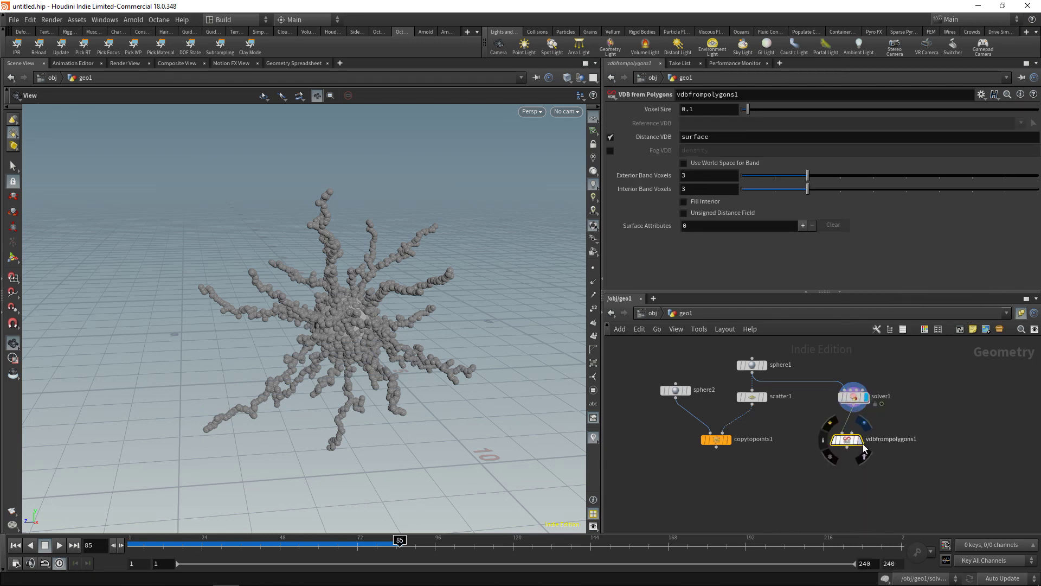
{"action": "left_click", "coordinate": [862, 440]}
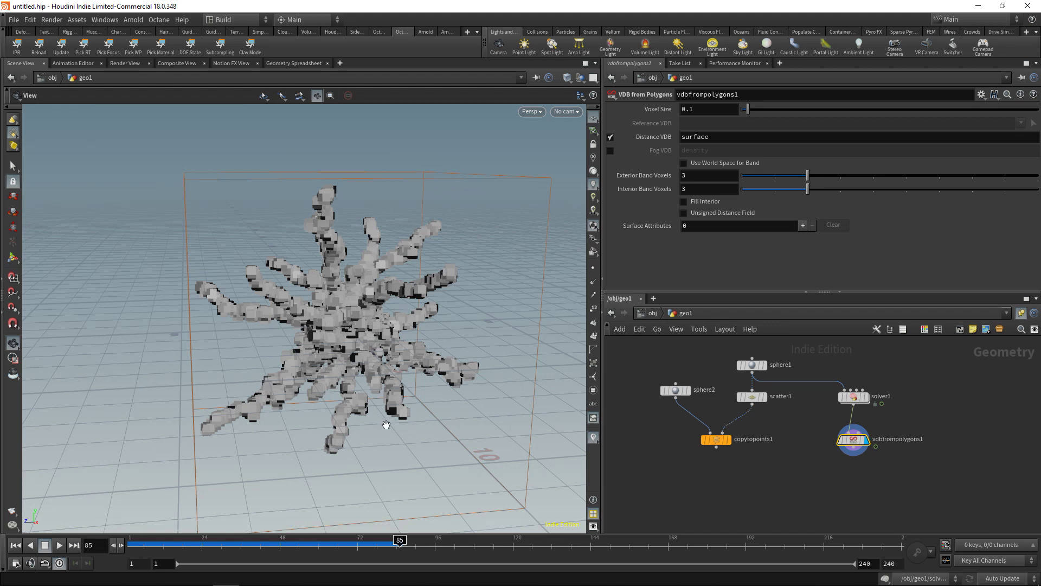
Step: Set vdbfrompolygons1's Voxel Size to 0.025
{"action": "left_click", "coordinate": [706, 108]}
{"action": "key", "text": "BackSpace"}
{"action": "type", "text": "025"}
{"action": "key", "text": "Return"}
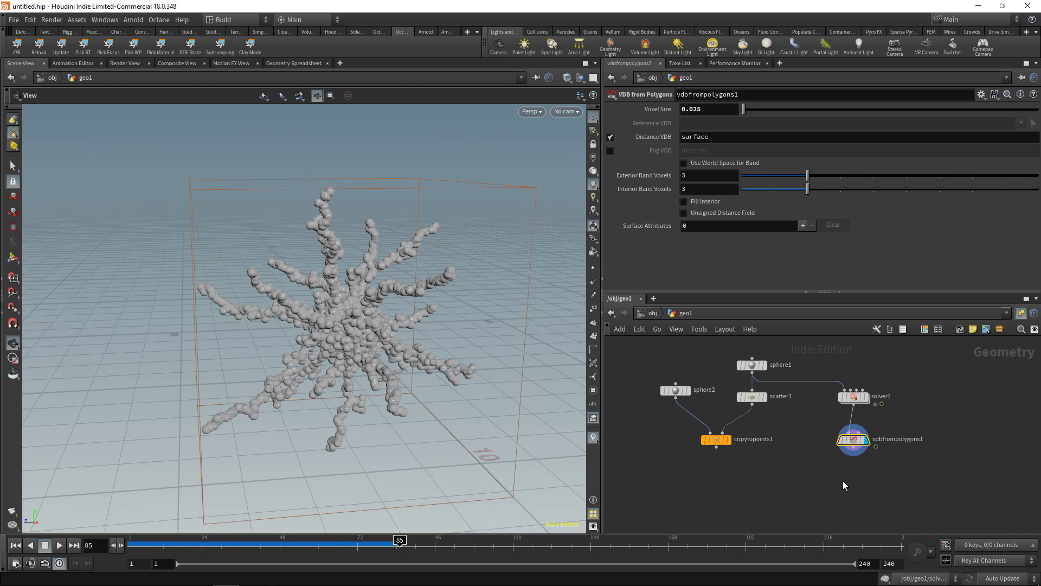
{"action": "key", "text": "Tab"}
Step: Add a VDB Smooth SDF node wired under vdbfrompolygons1 and display it
{"action": "type", "text": "vdb smooth sdf"}
{"action": "key", "text": "Return"}
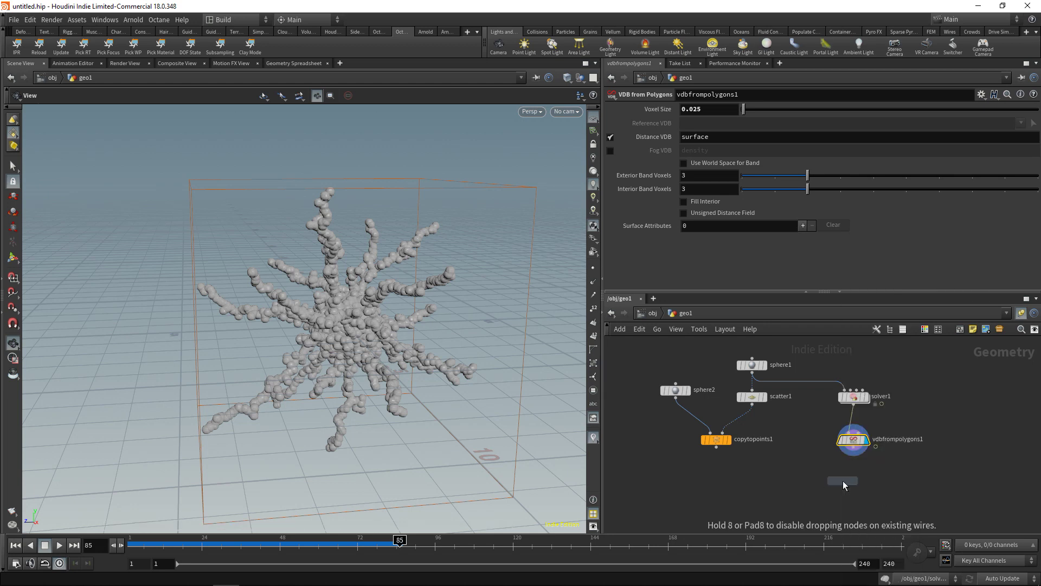
{"action": "left_click", "coordinate": [843, 481]}
{"action": "left_click_drag", "start_coordinate": [844, 484], "coordinate": [855, 484]}
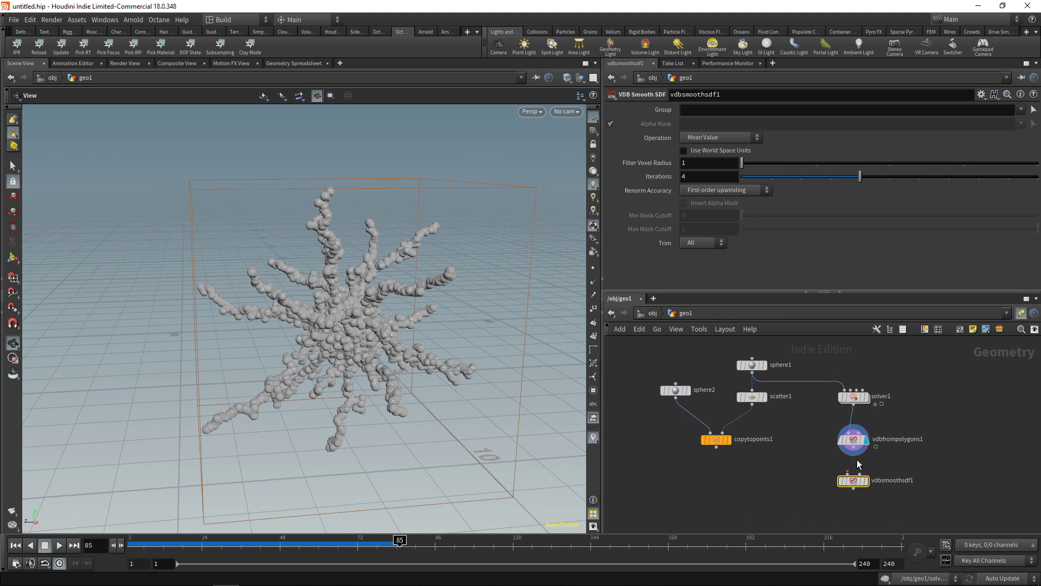
{"action": "left_click", "coordinate": [853, 456]}
{"action": "left_click", "coordinate": [853, 475]}
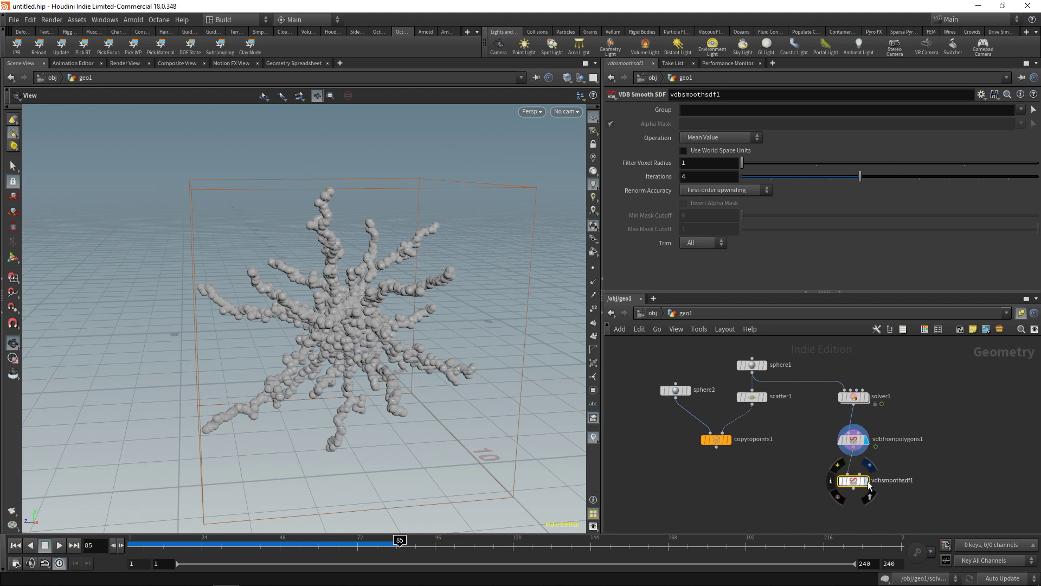
{"action": "left_click", "coordinate": [866, 480]}
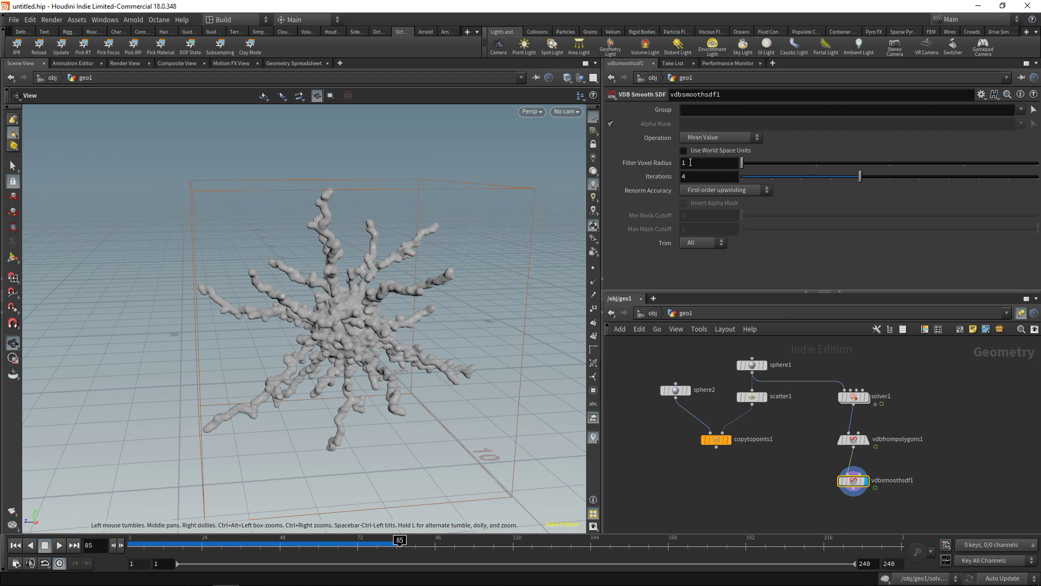
Step: Set vdbsmoothsdf1's Filter Voxel Radius to 2
{"action": "left_click", "coordinate": [691, 162]}
{"action": "type", "text": "2"}
{"action": "key", "text": "Return"}
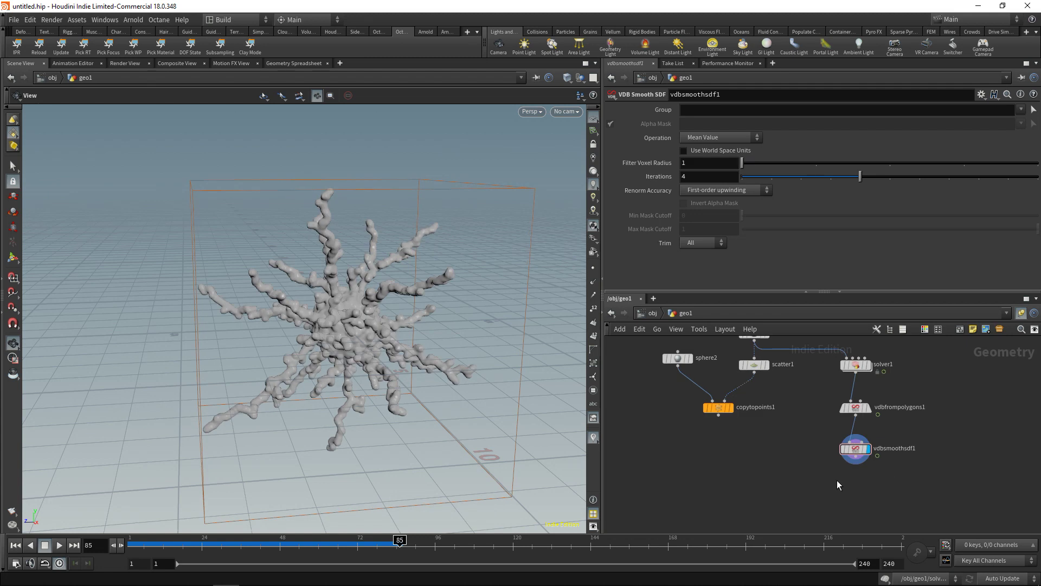
Step: Add a Convert VDB node wired under vdbsmoothsdf1 and set it as displayed
{"action": "key", "text": "Tab"}
{"action": "type", "text": "convert vdb"}
{"action": "key", "text": "Return"}
{"action": "left_click", "coordinate": [837, 480]}
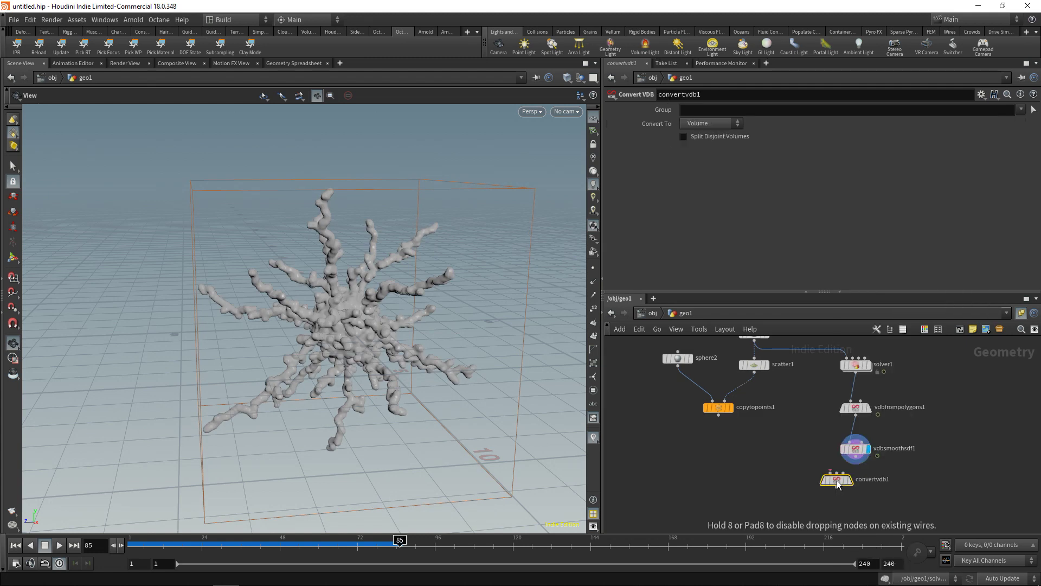
{"action": "left_click", "coordinate": [855, 457]}
{"action": "left_click", "coordinate": [836, 474]}
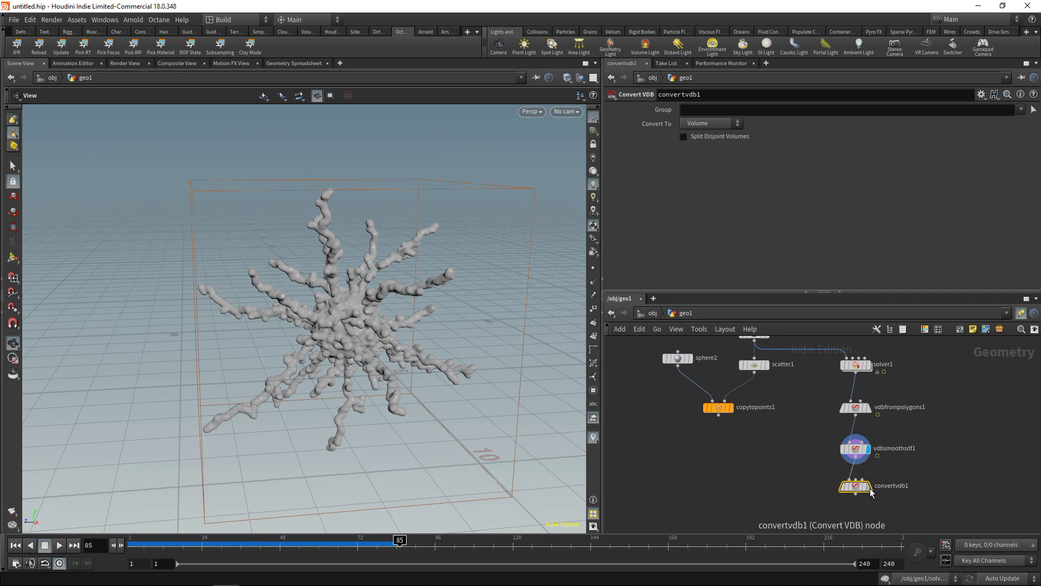
{"action": "left_click_drag", "start_coordinate": [837, 480], "coordinate": [855, 486]}
{"action": "left_click", "coordinate": [868, 485]}
Step: Convert the volume to Polygons, test raising Adaptivity, then return it to 0
{"action": "left_click", "coordinate": [710, 124]}
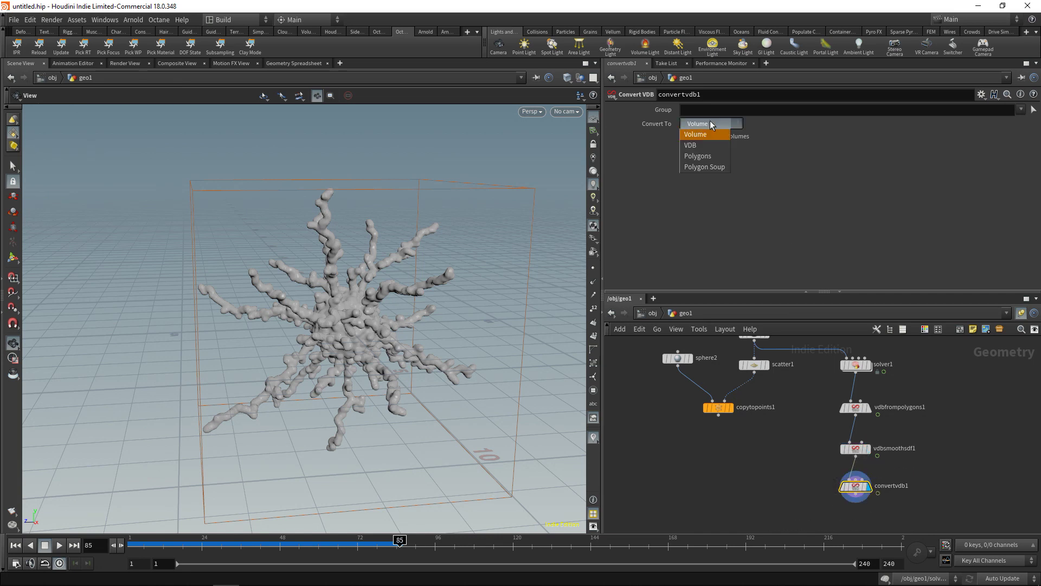
{"action": "left_click", "coordinate": [710, 156]}
{"action": "mouse_move", "coordinate": [336, 336]}
{"action": "right_mouse_down"}
{"action": "mouse_move", "coordinate": [474, 293]}
{"action": "mouse_move", "coordinate": [344, 302]}
{"action": "mouse_move", "coordinate": [469, 269]}
{"action": "mouse_move", "coordinate": [333, 336]}
{"action": "right_mouse_up"}
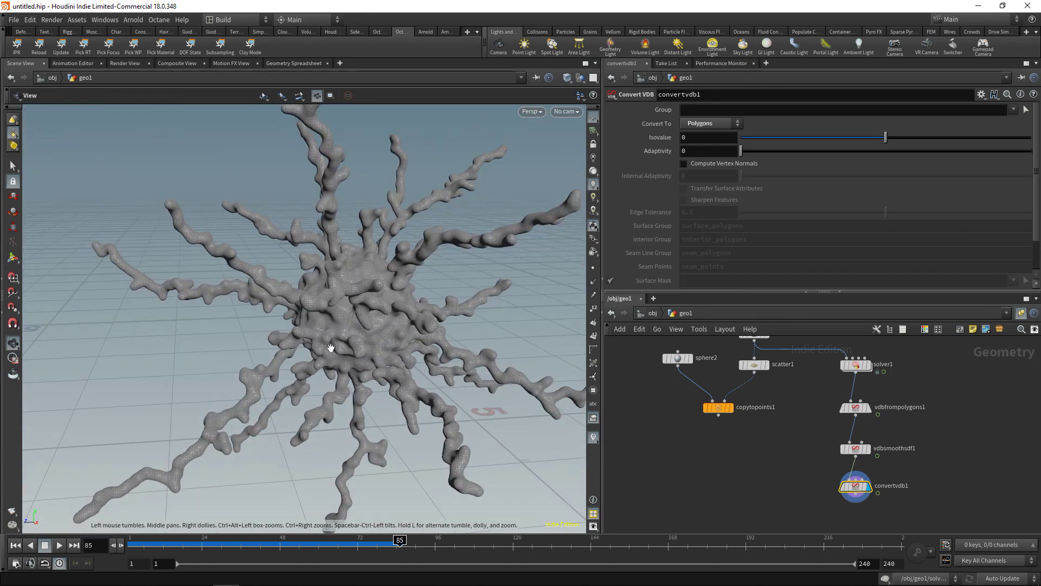
{"action": "left_click", "coordinate": [698, 151]}
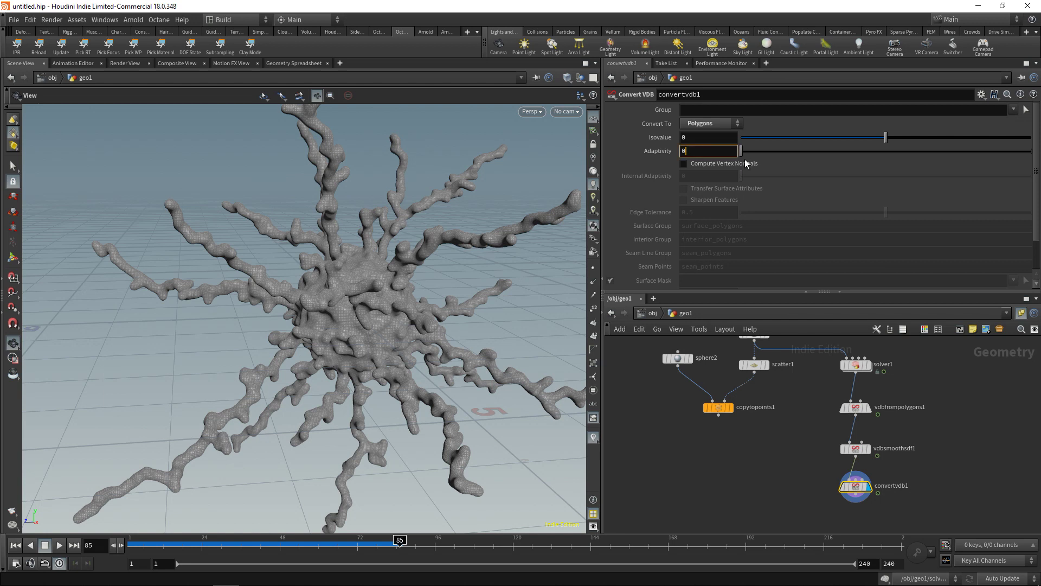
{"action": "left_click_drag", "start_coordinate": [742, 152], "coordinate": [764, 154]}
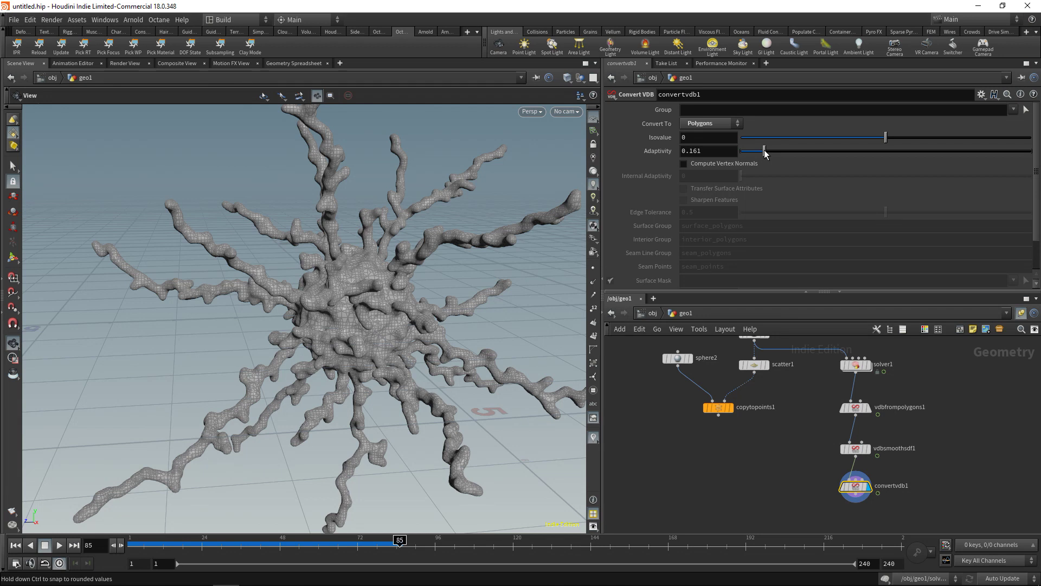
{"action": "left_click_drag", "start_coordinate": [765, 153], "coordinate": [732, 160]}
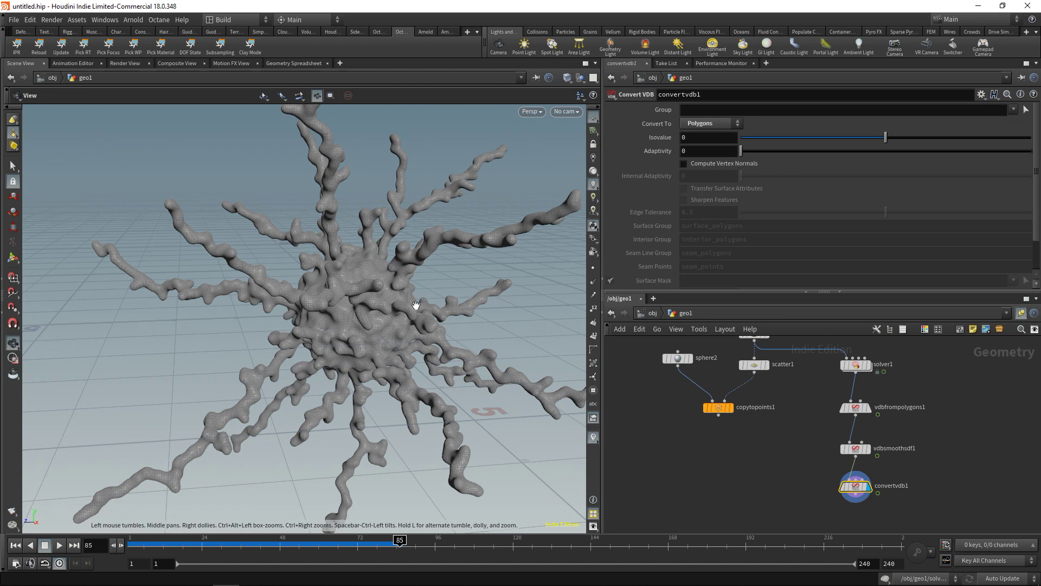
{"action": "scroll", "coordinate": [407, 279], "scroll_direction": "down", "scroll_amount": 5}
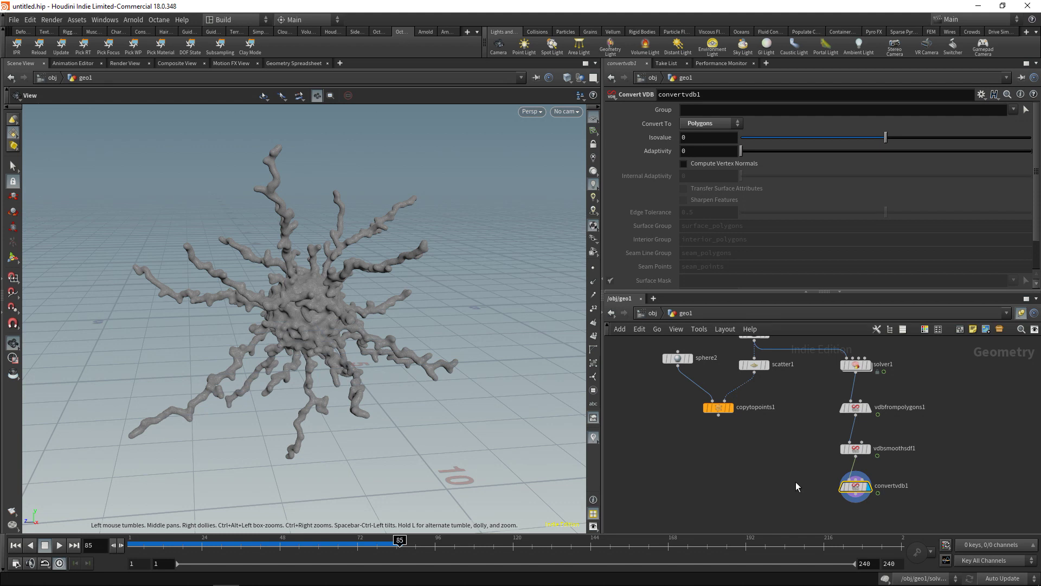
Step: Add an Attribute Blur node wired under convertvdb1
{"action": "middle_click_drag", "start_coordinate": [792, 481], "coordinate": [792, 453]}
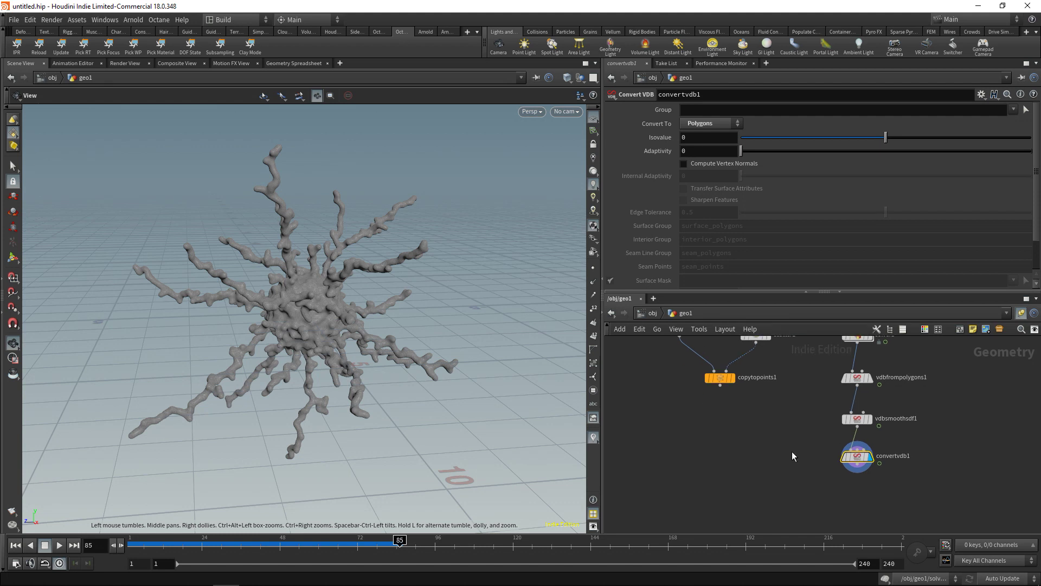
{"action": "key", "text": "Tab"}
{"action": "type", "text": "attblu"}
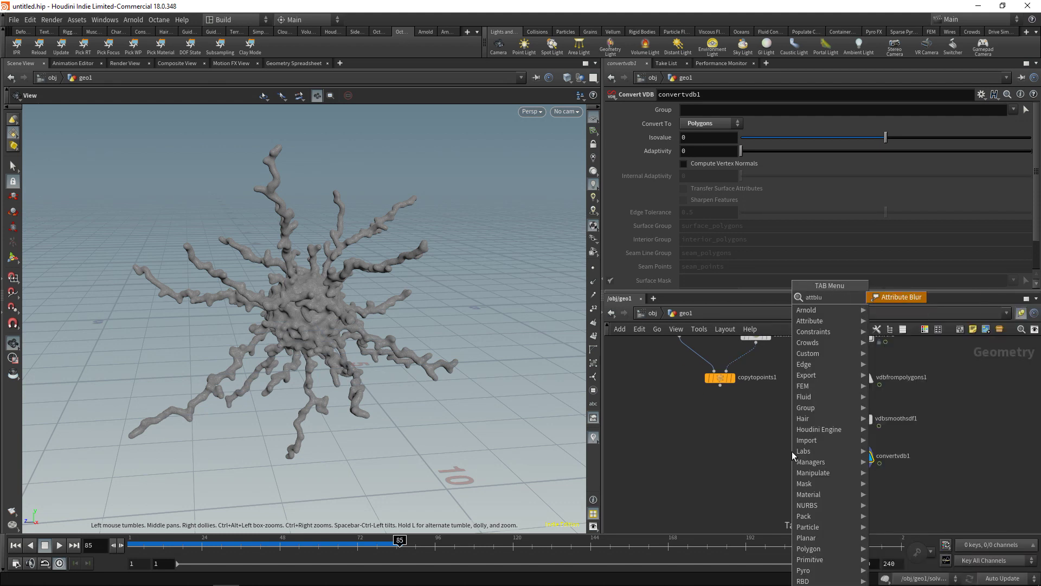
{"action": "key", "text": "Return"}
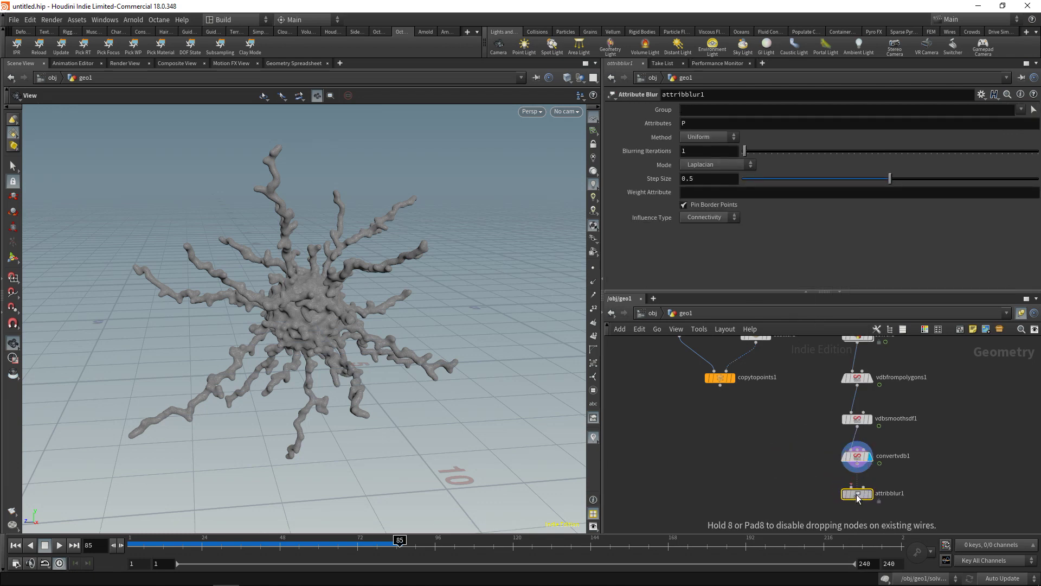
{"action": "left_click", "coordinate": [857, 497]}
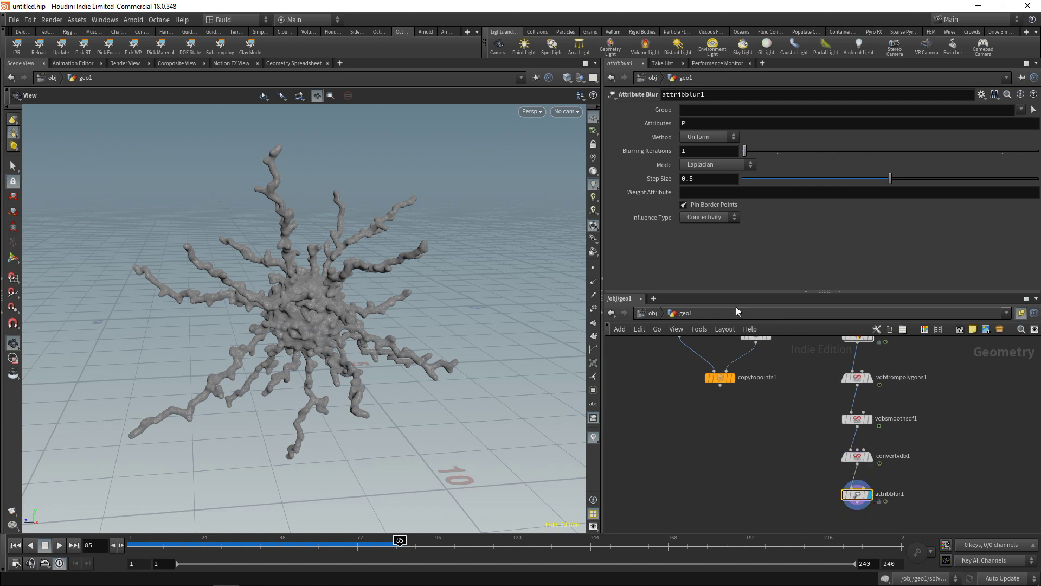
Step: Set Blurring Iterations to 4 and replay the growth from the first frame
{"action": "left_click", "coordinate": [690, 151]}
{"action": "type", "text": "4"}
{"action": "key", "text": "Return"}
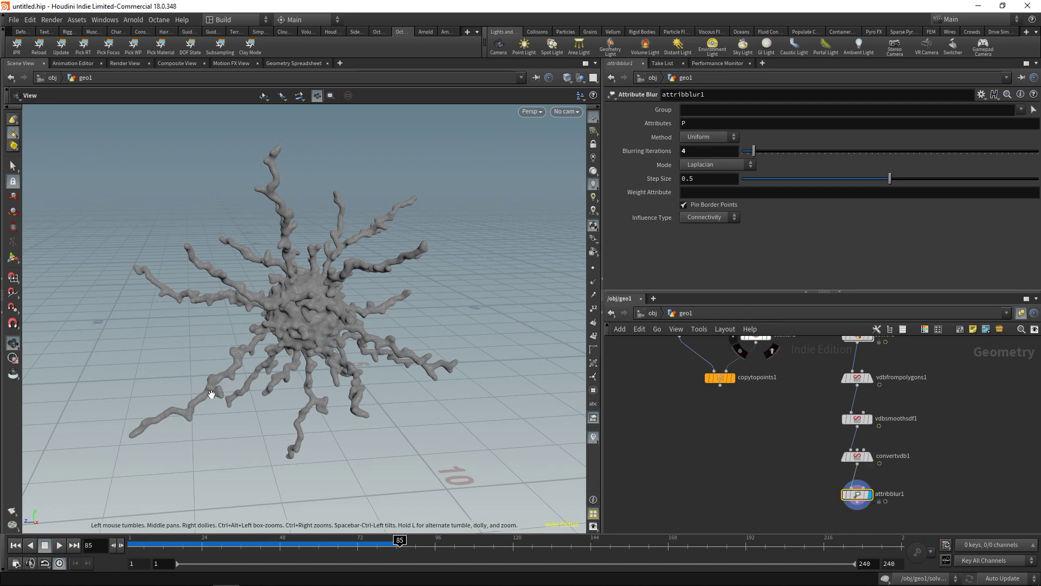
{"action": "left_click", "coordinate": [16, 545]}
{"action": "left_click", "coordinate": [59, 545]}
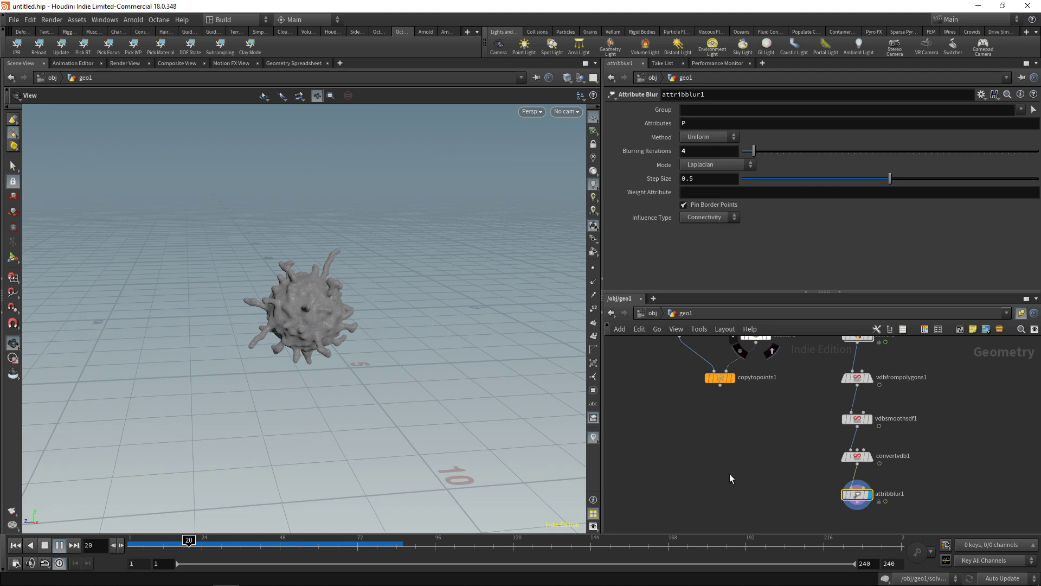
Step: Stop playback at frame 1, select solver1, and reset its cached simulation
{"action": "left_click", "coordinate": [43, 549]}
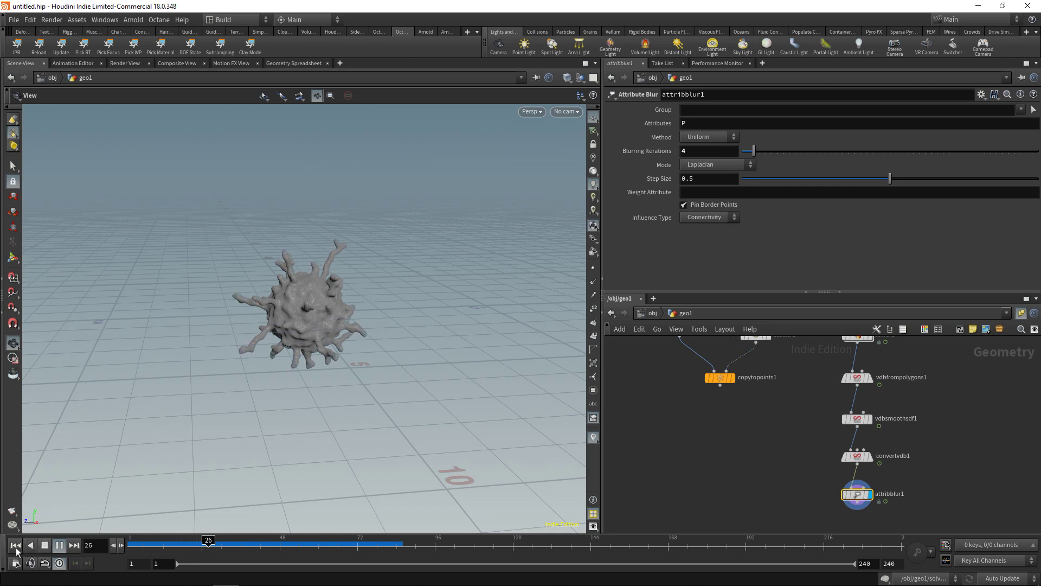
{"action": "key", "text": "h"}
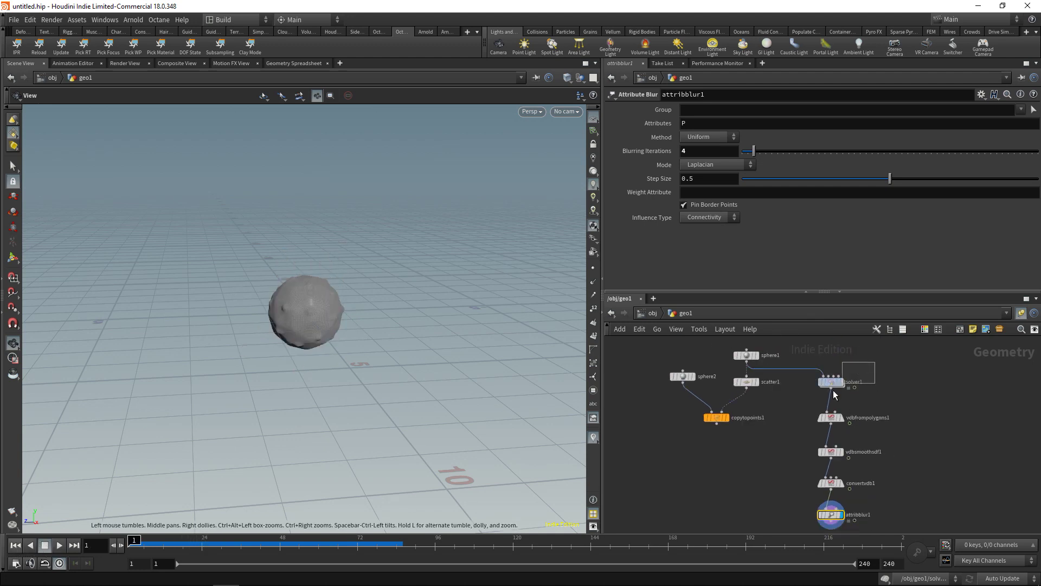
{"action": "left_click_drag", "start_coordinate": [833, 393], "coordinate": [831, 396]}
{"action": "left_click", "coordinate": [711, 109]}
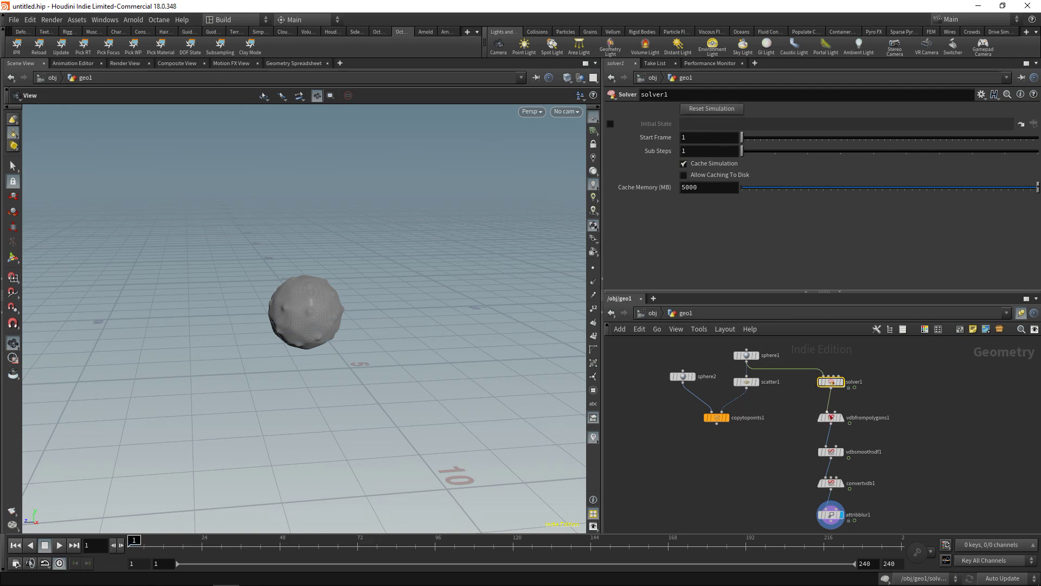
Step: Record a Performance Monitor profile while the growth plays, then stop recording
{"action": "left_click", "coordinate": [721, 63]}
{"action": "left_click", "coordinate": [806, 75]}
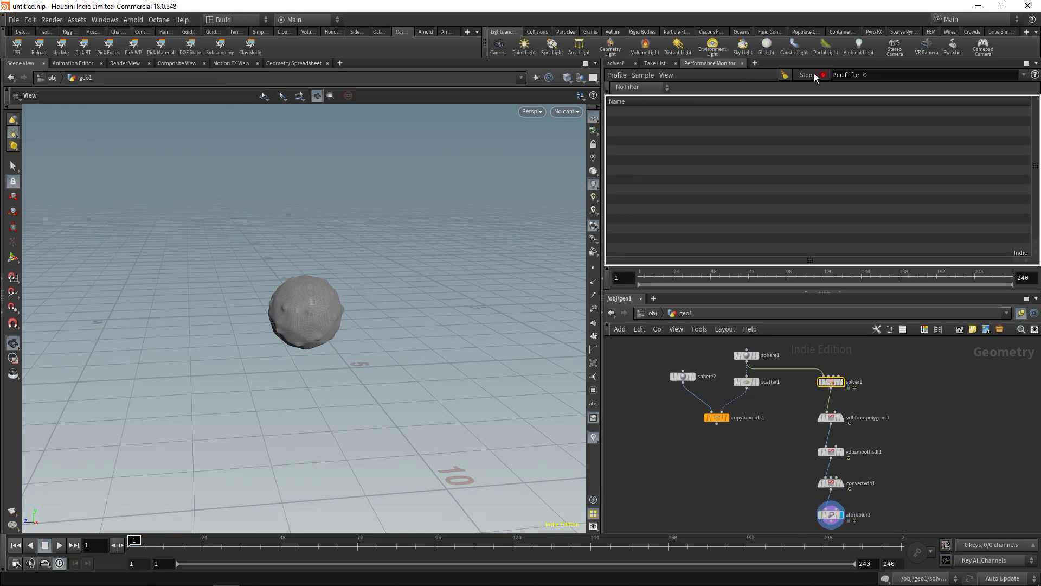
{"action": "left_click", "coordinate": [57, 548]}
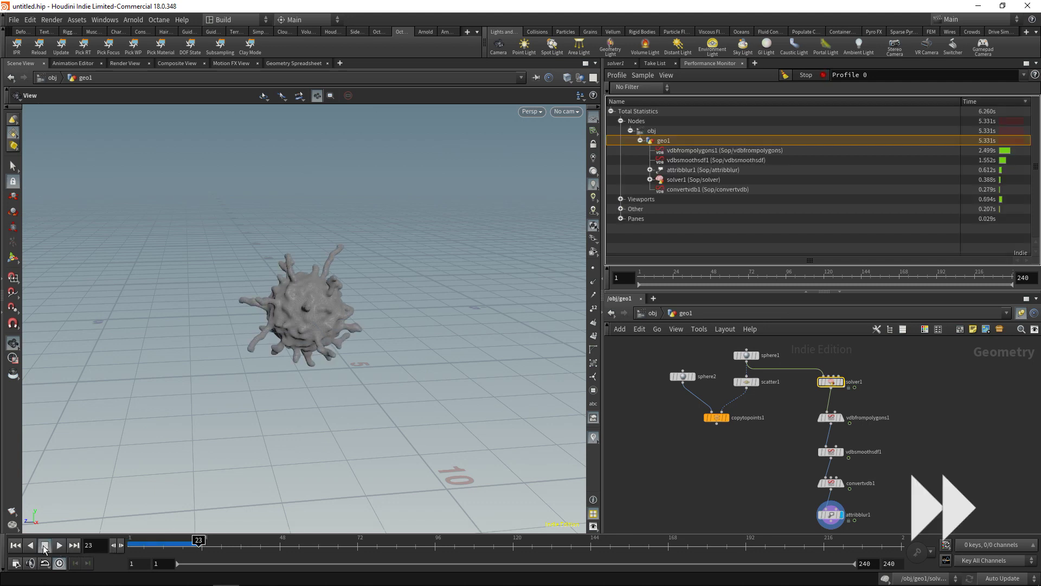
{"action": "left_click", "coordinate": [806, 75]}
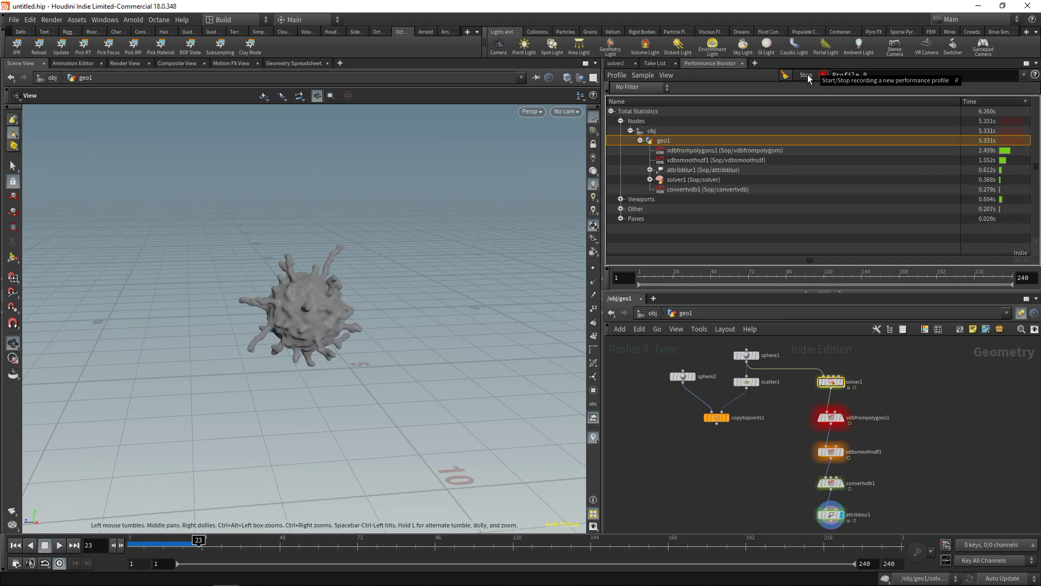